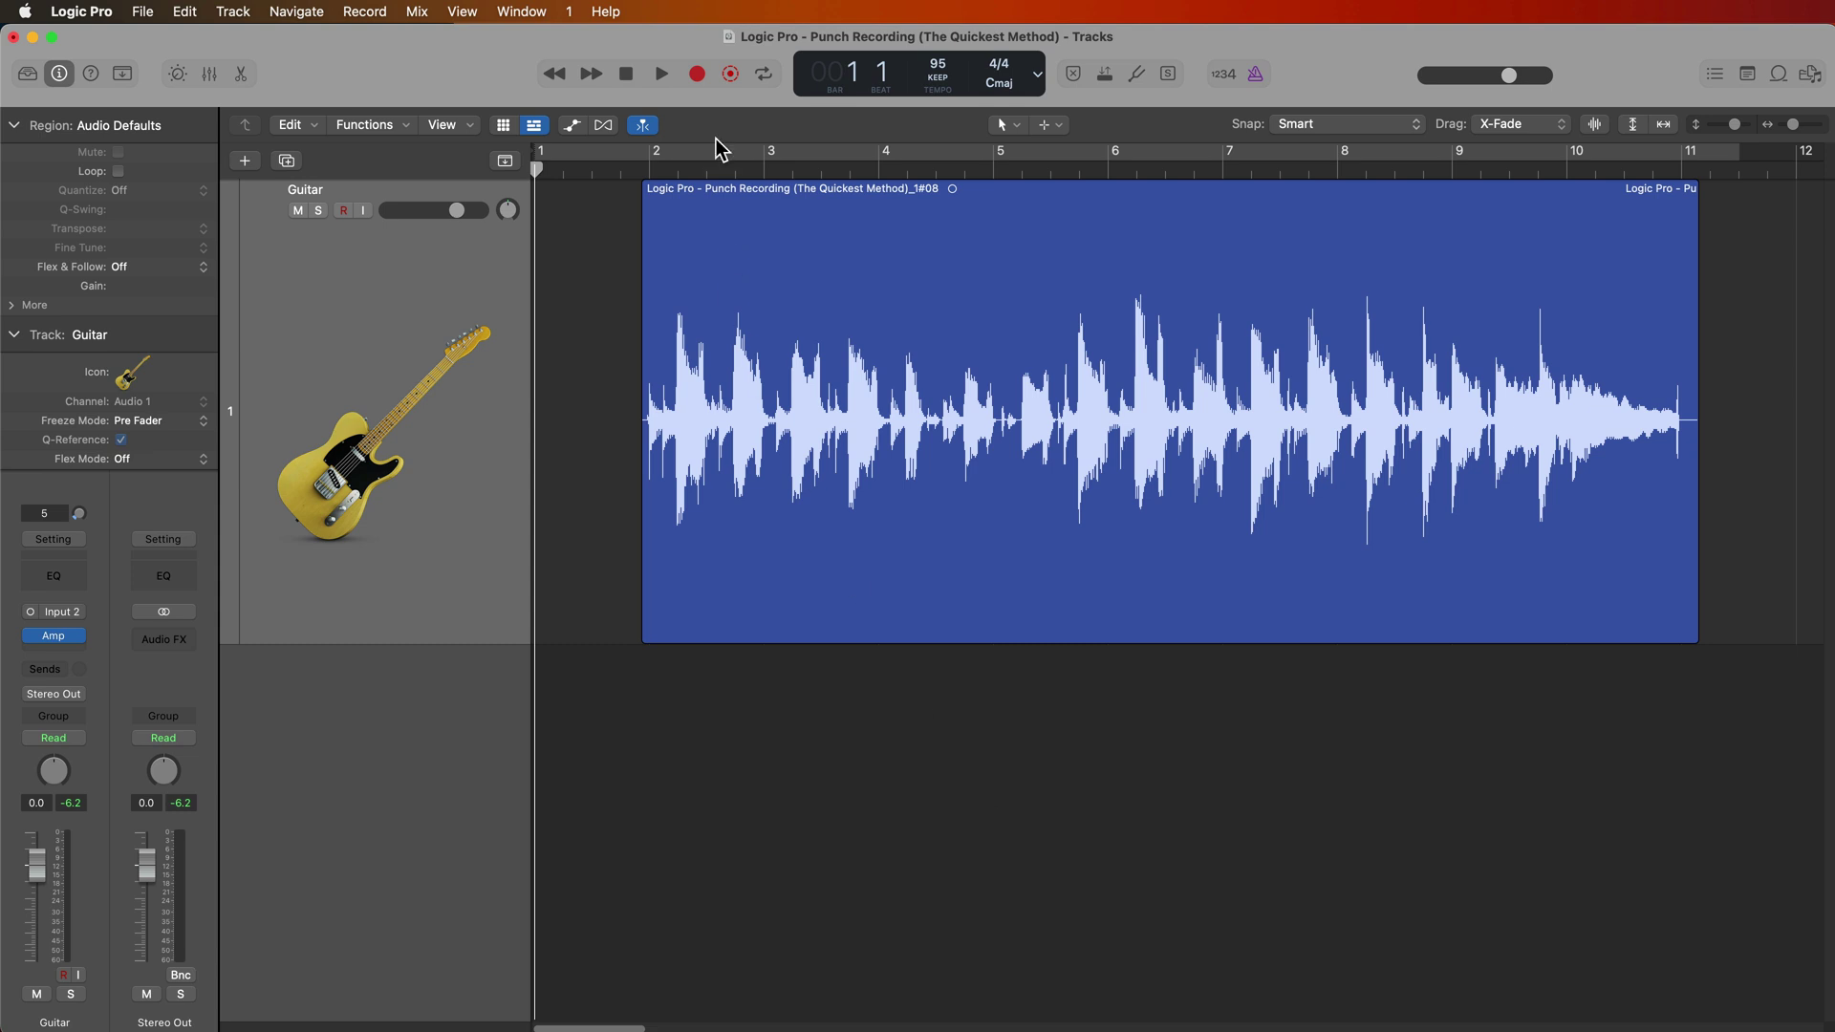
- Look at the quick punch-in options, then the Play button's playback start-position menu
right_click(699, 75)
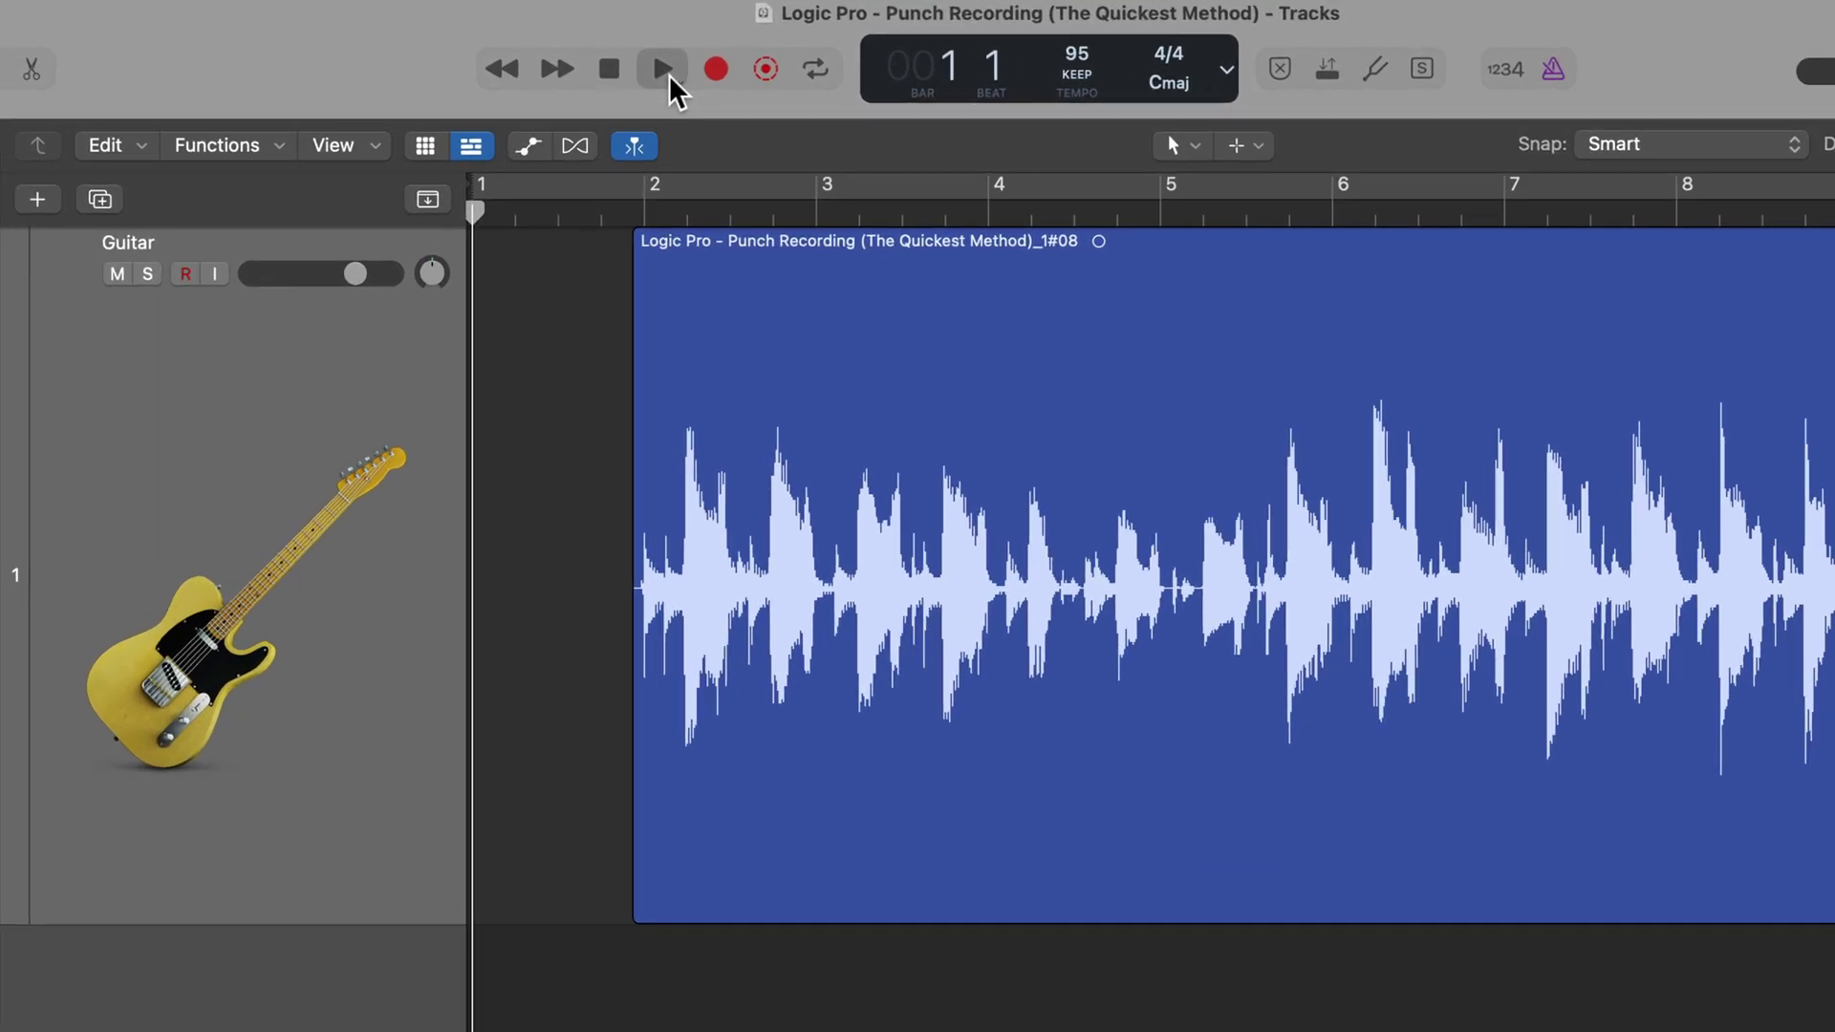
right_click(662, 75)
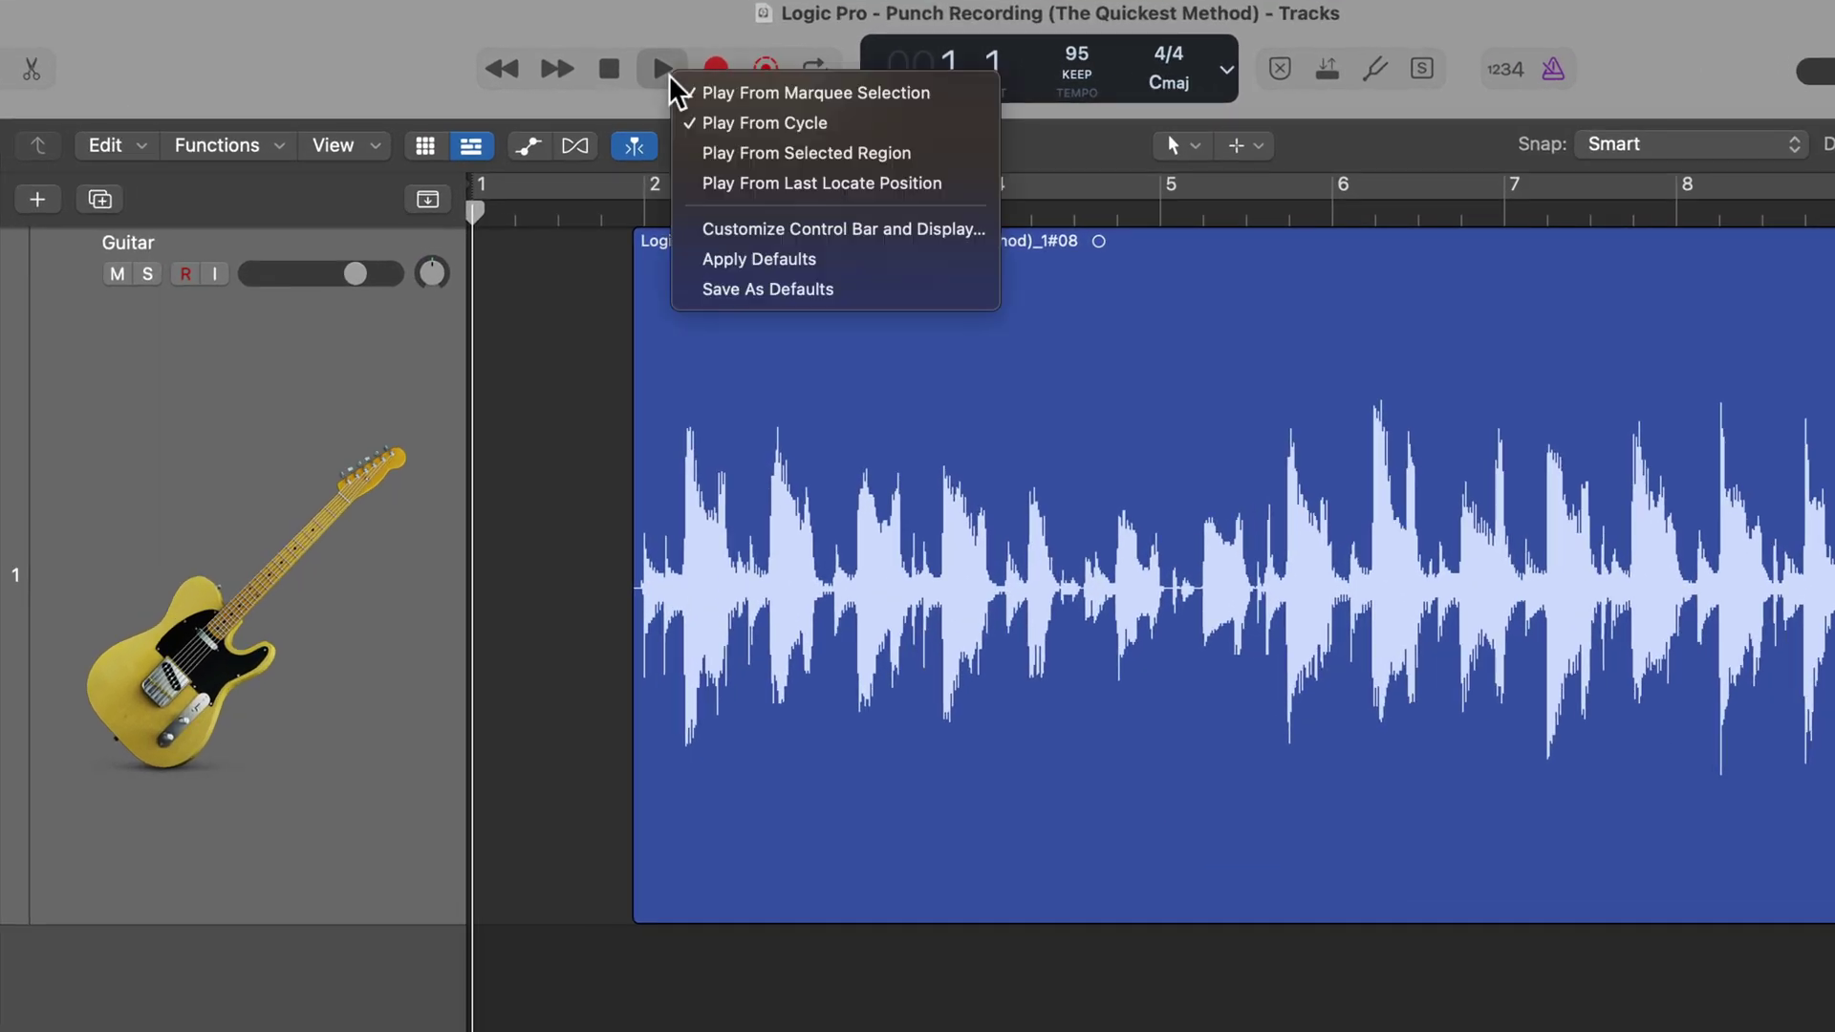
- Enable Play From Marquee Selection, make Marquee the secondary tool, and set Snap to Off
left_click(870, 93)
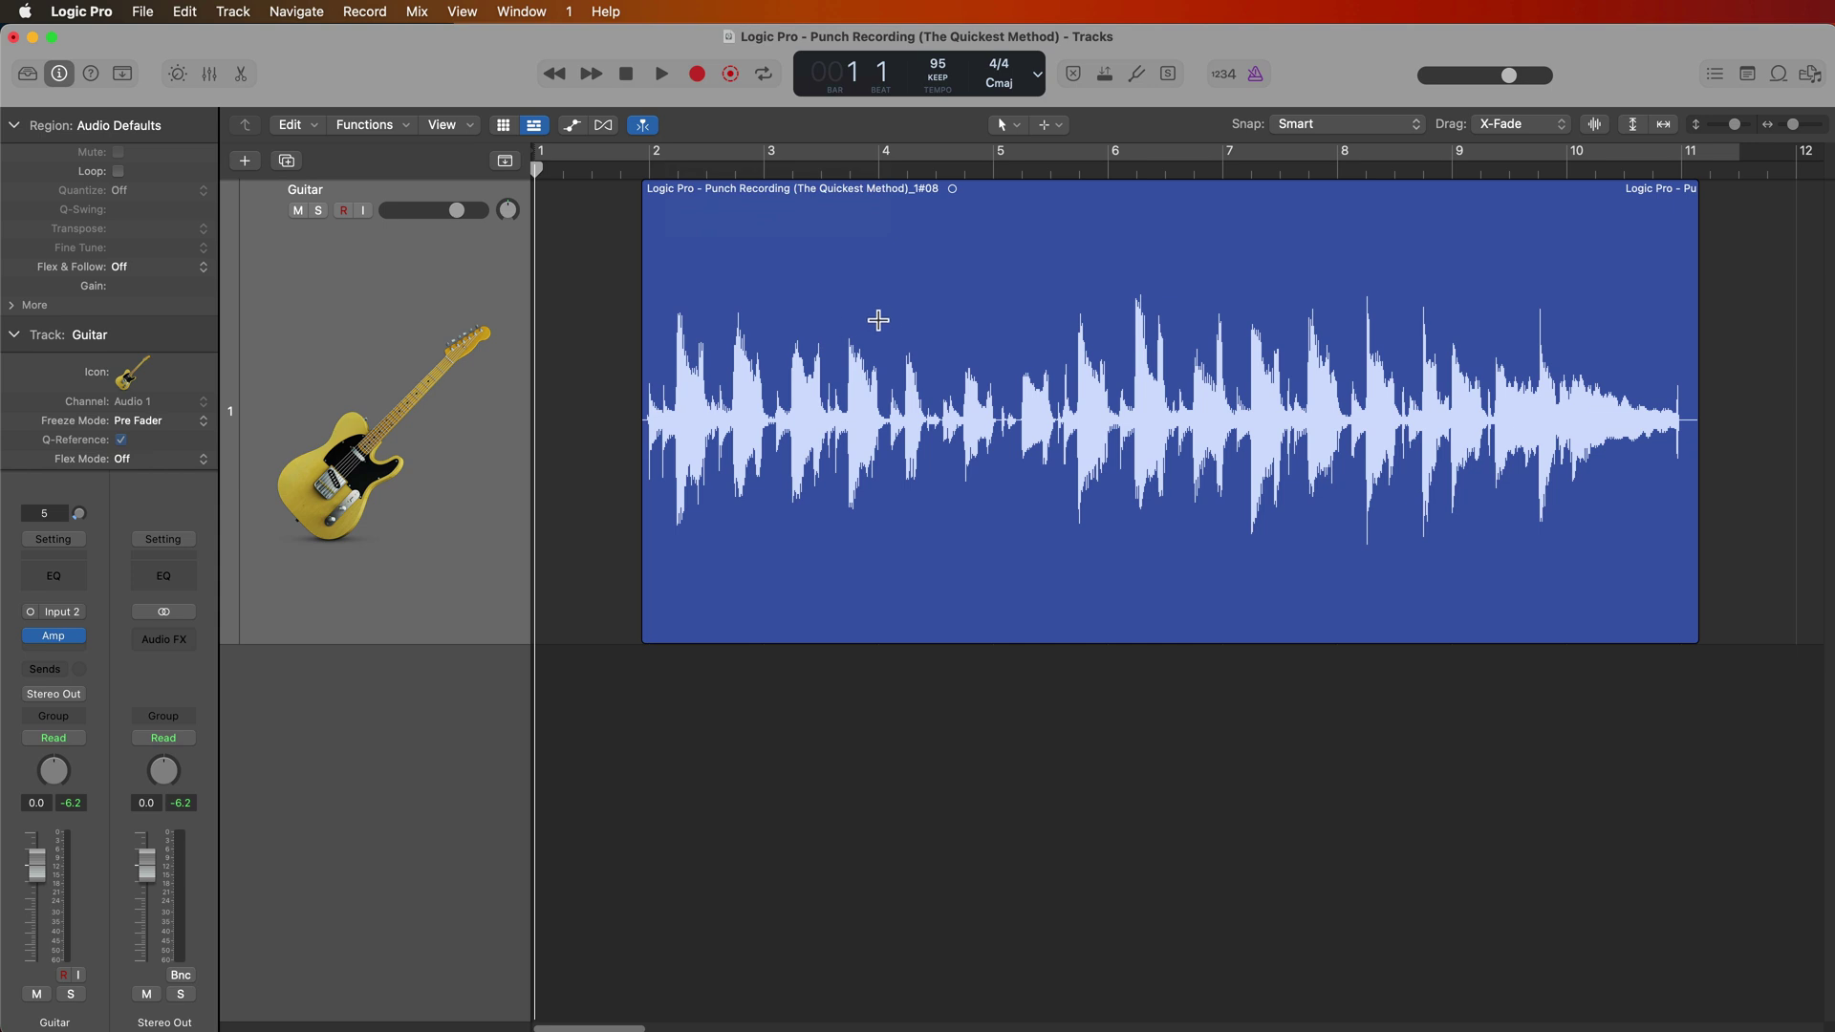
left_click(1051, 124)
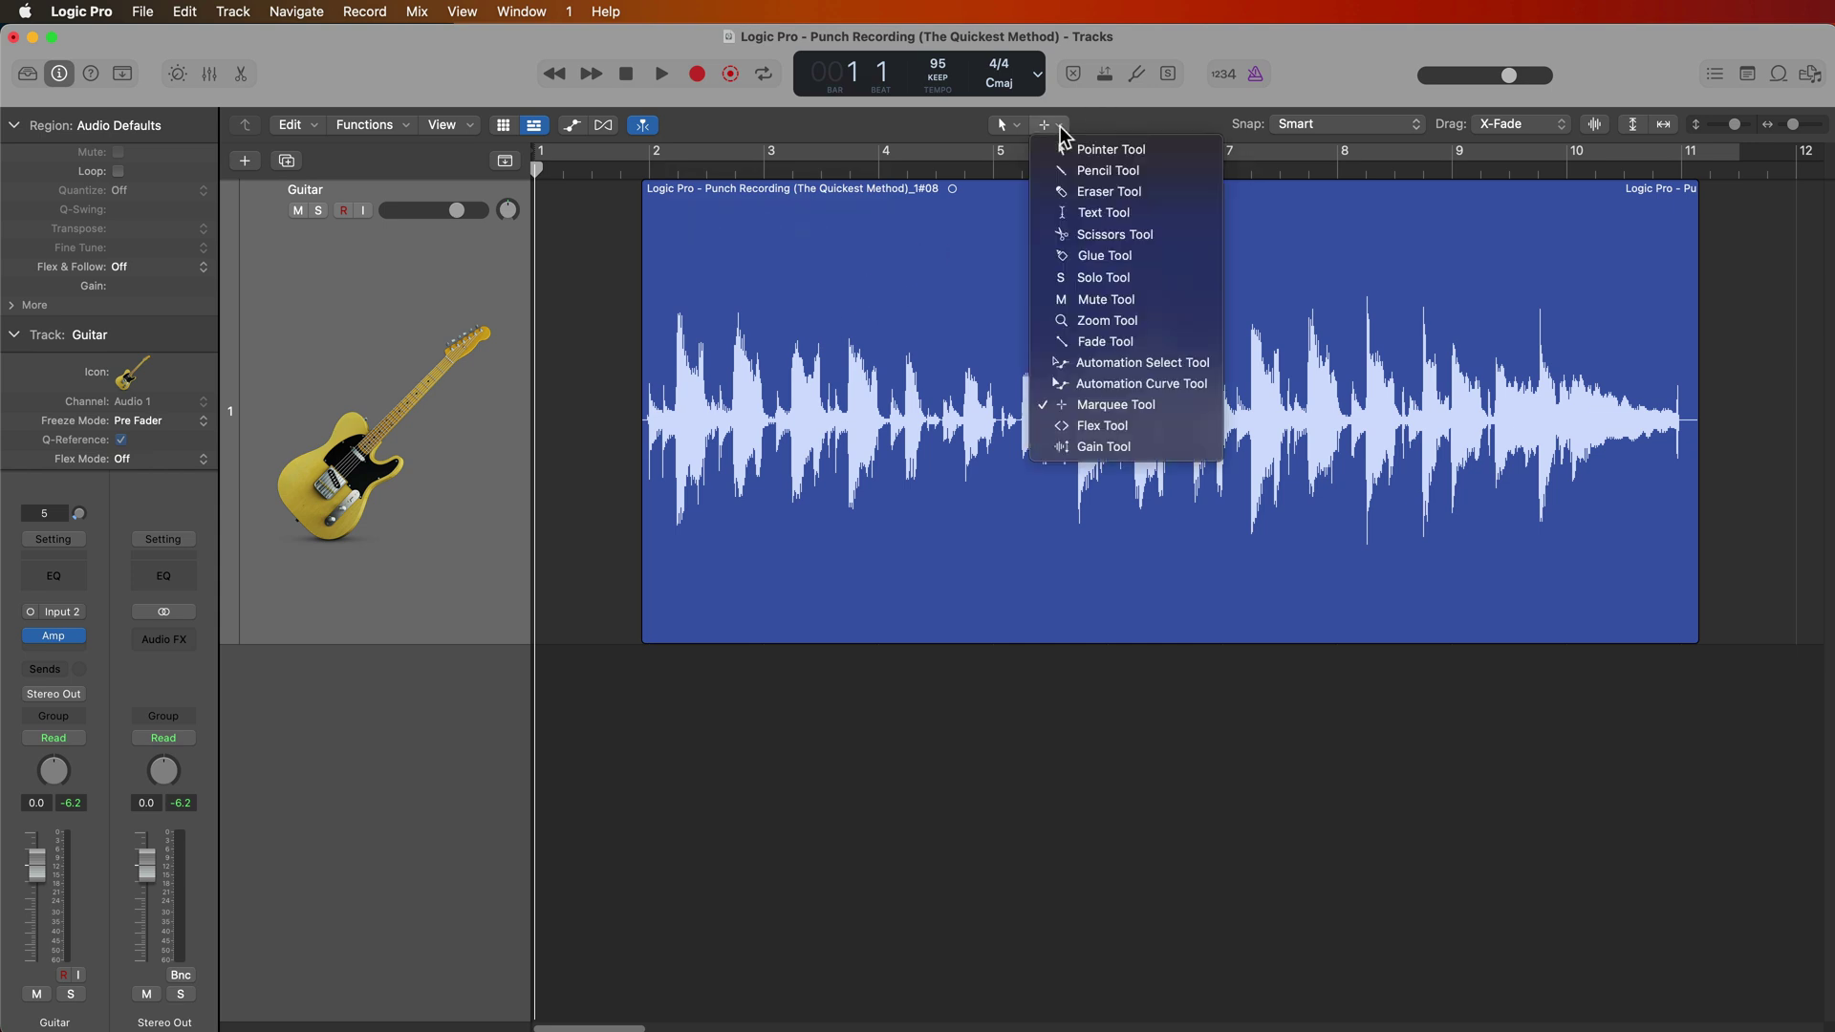
left_click(1116, 404)
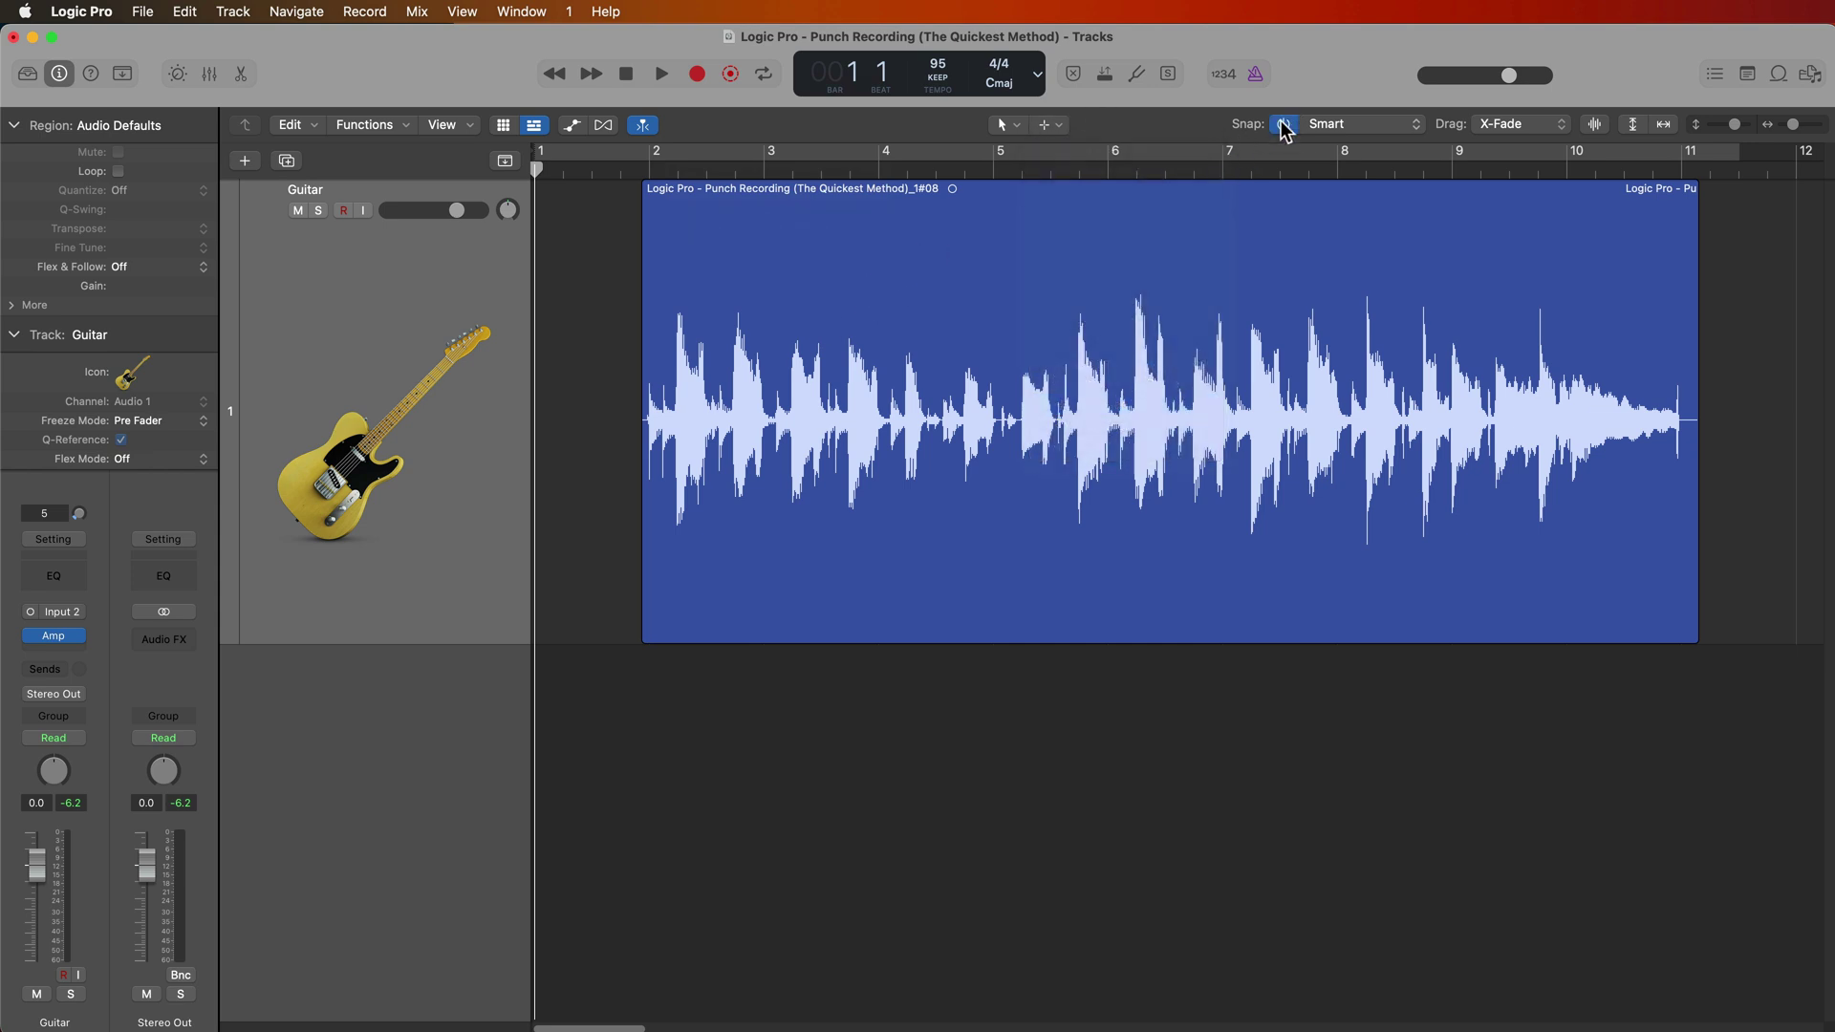
left_click(1283, 124)
- Create a test autopunch range over bars 4–6, clear it, and select the guitar region
left_click_drag(873, 212, 1114, 346)
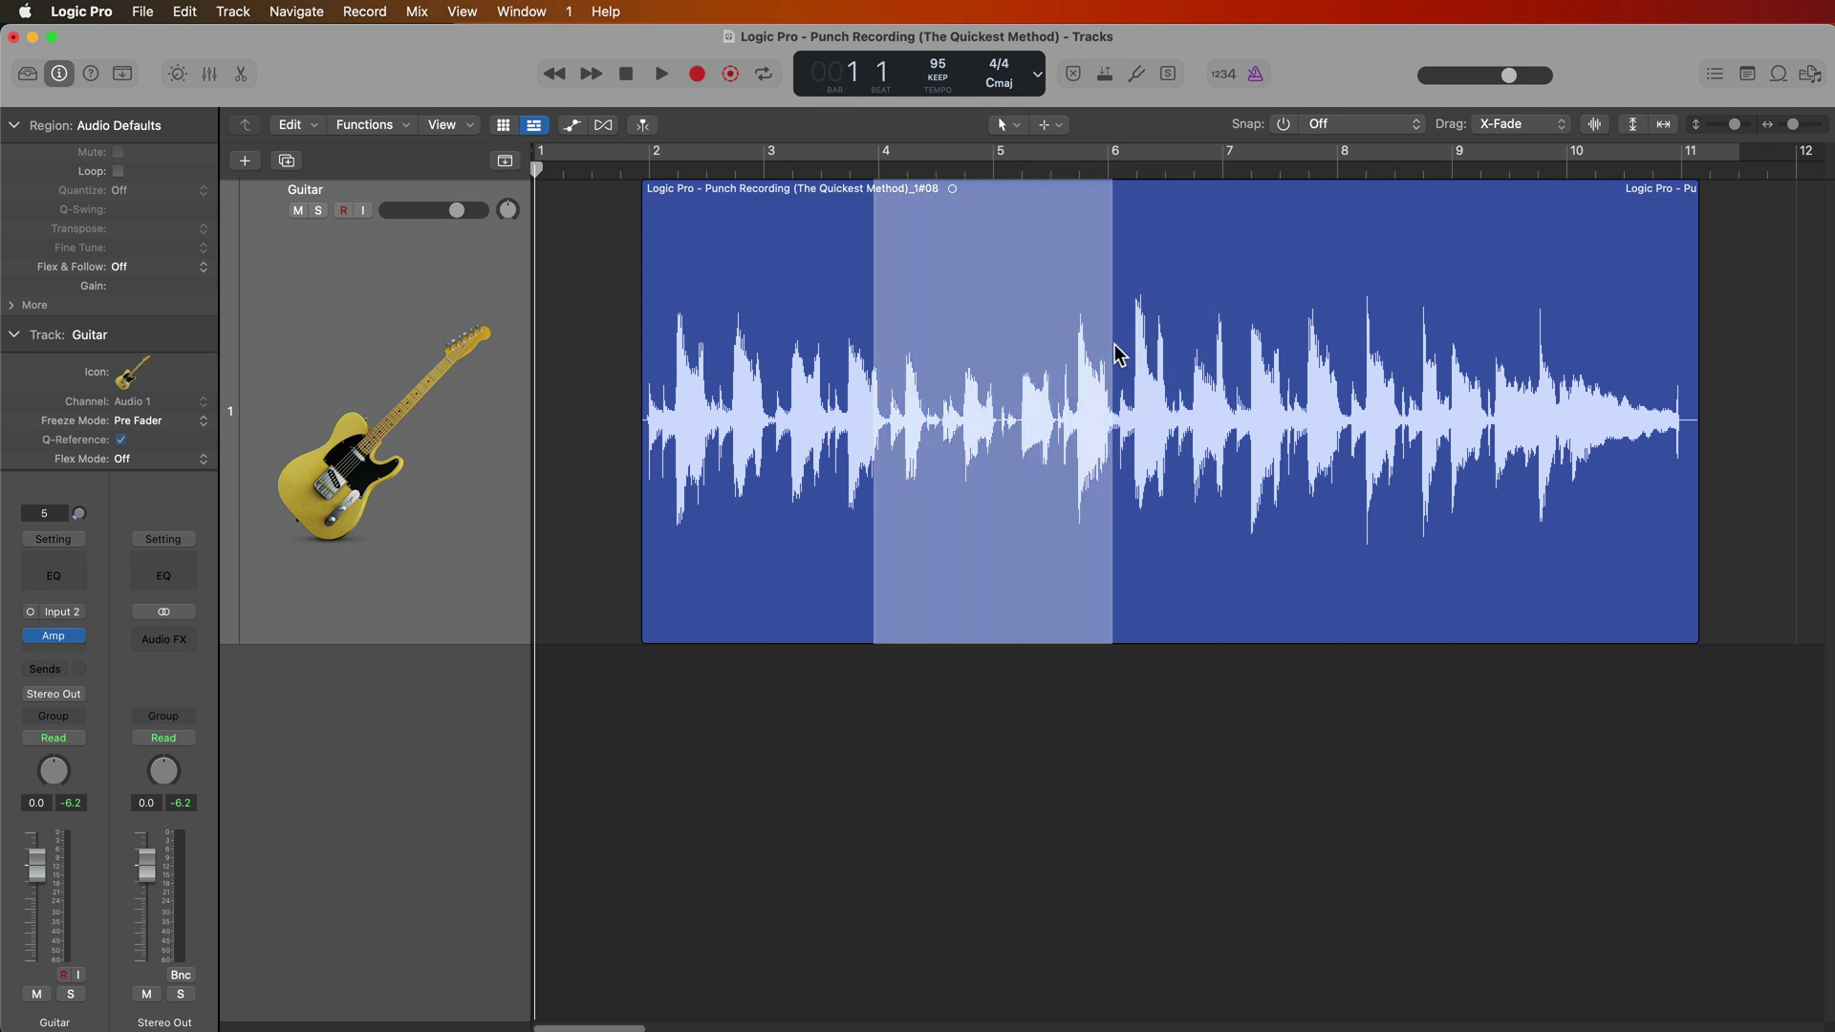
key("ctrl+super+p")
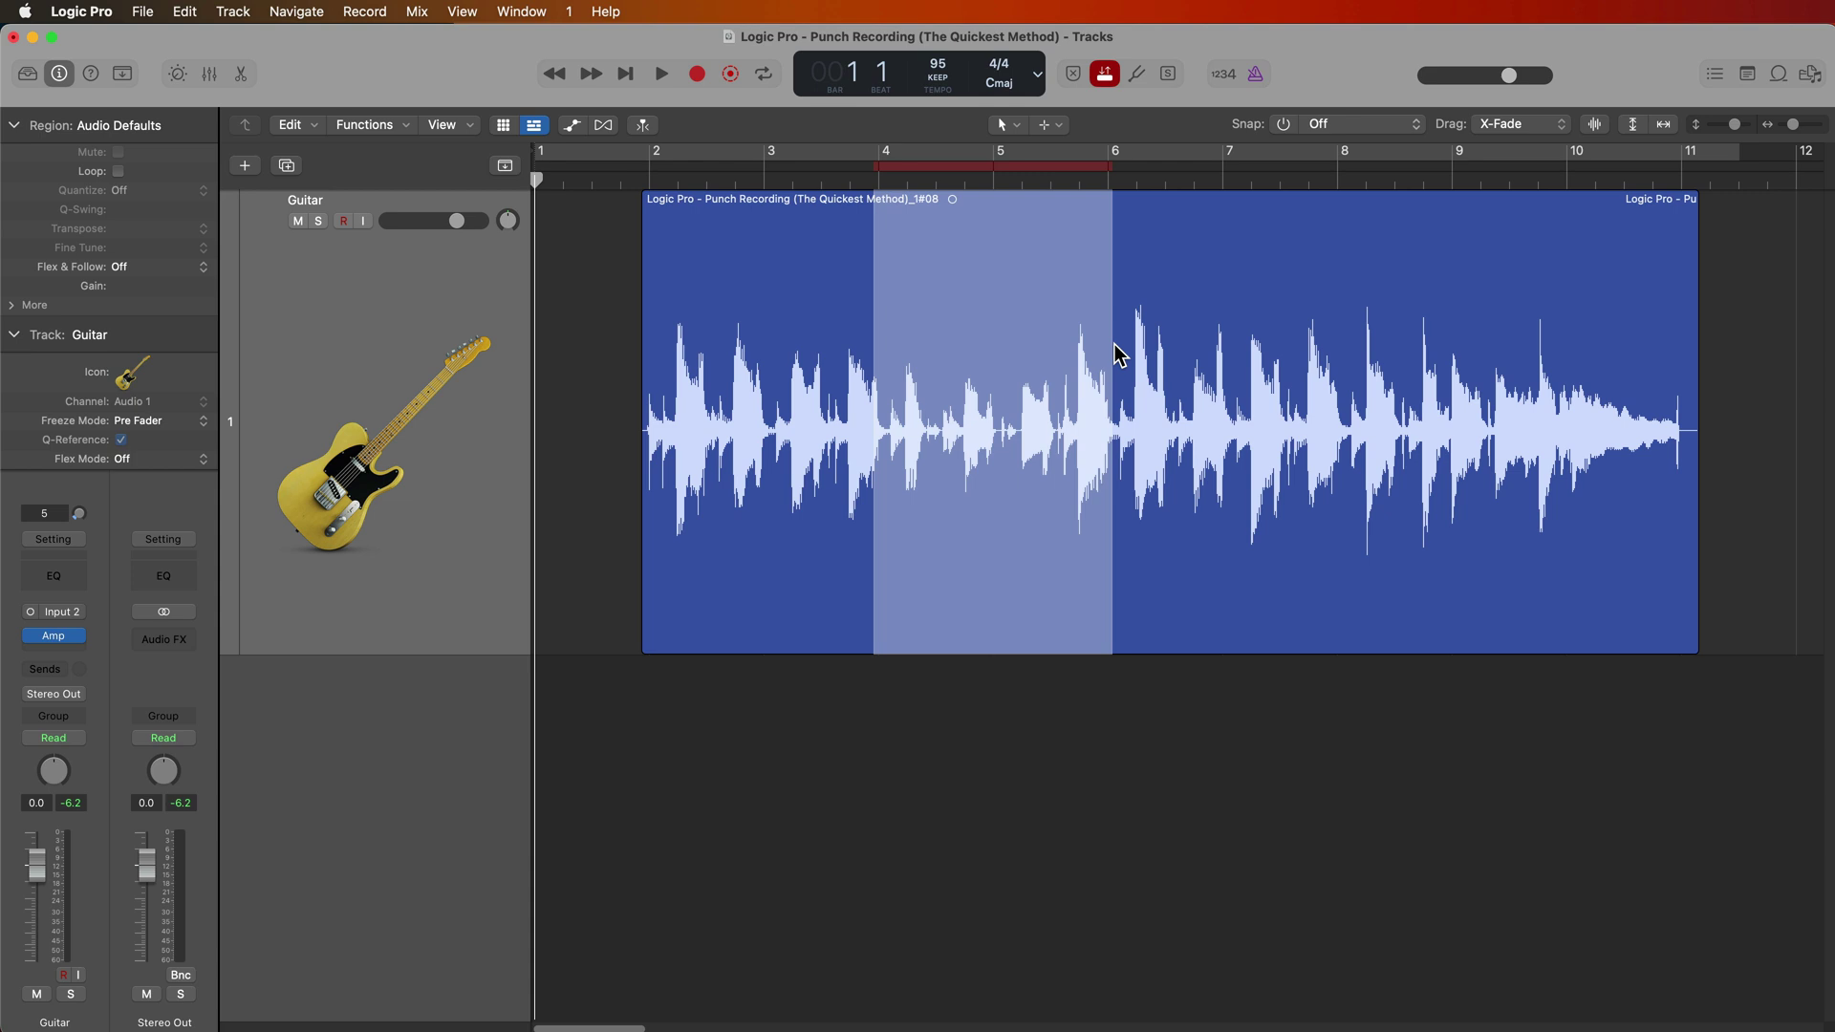
left_click(1118, 356)
left_click(1105, 74)
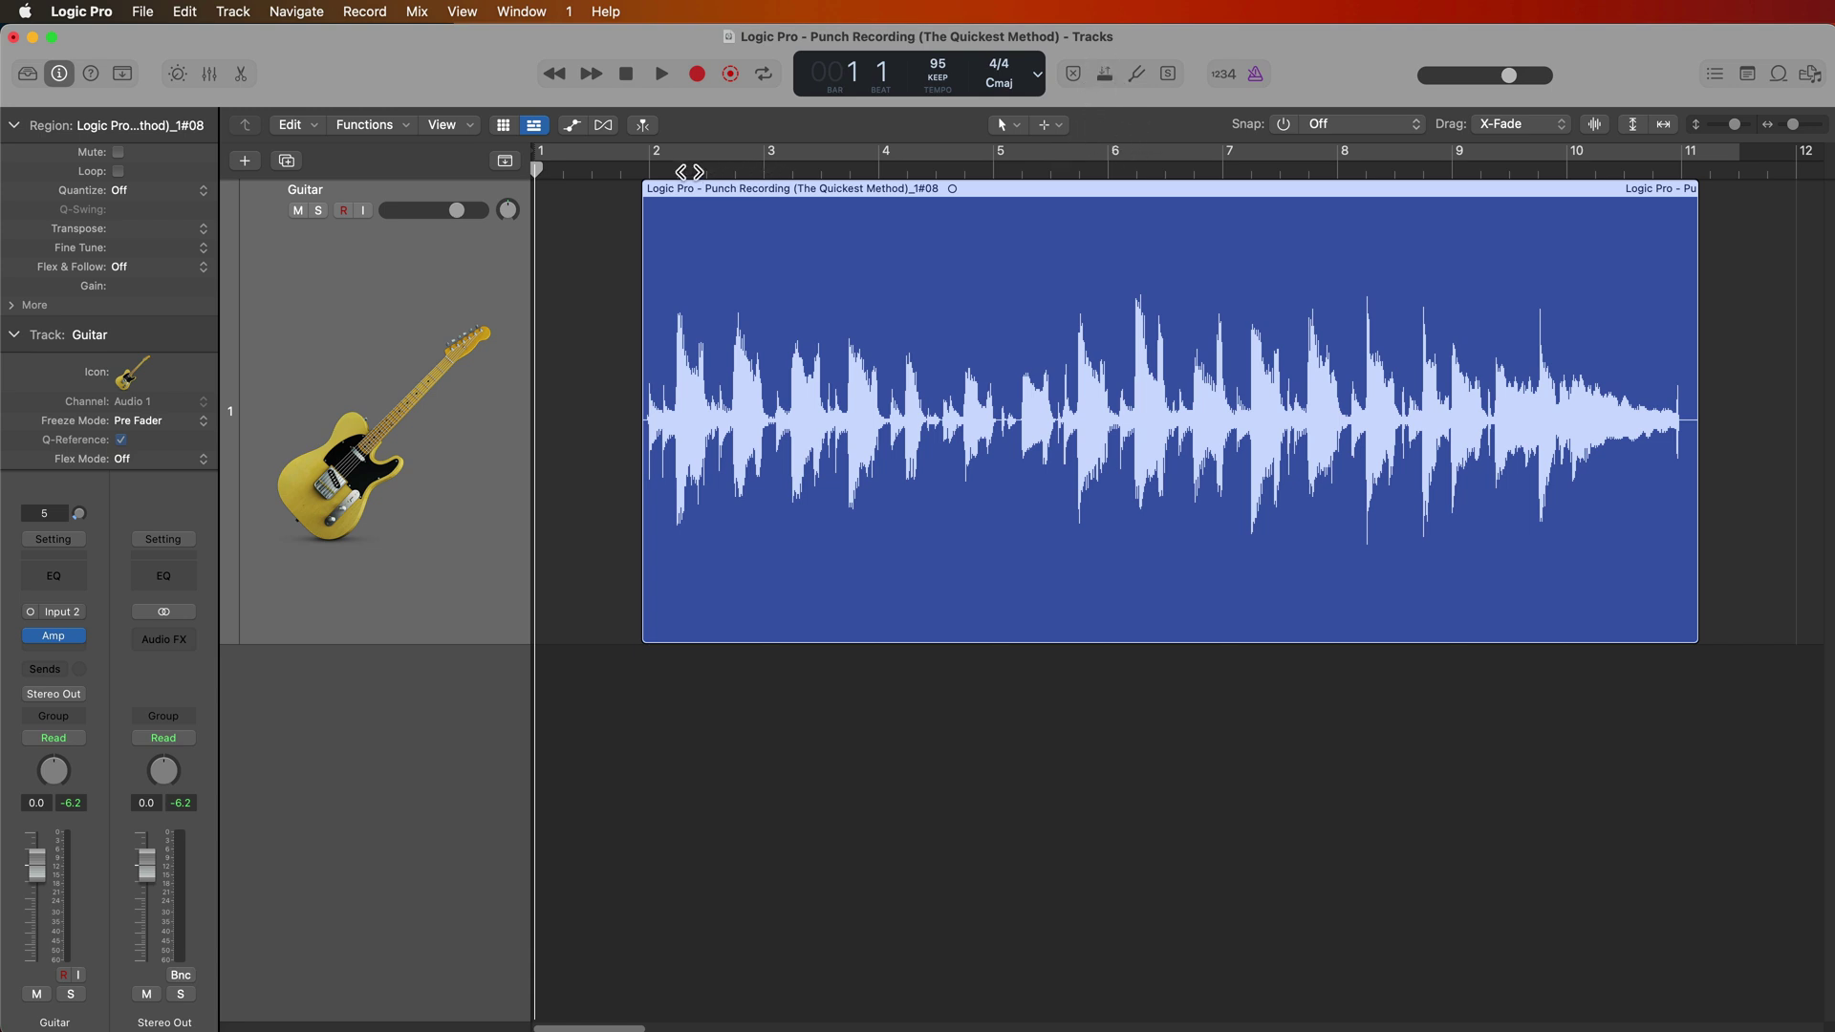
- Park the playhead just before bar 2 and play back the guitar track
left_click(638, 169)
left_click(857, 726)
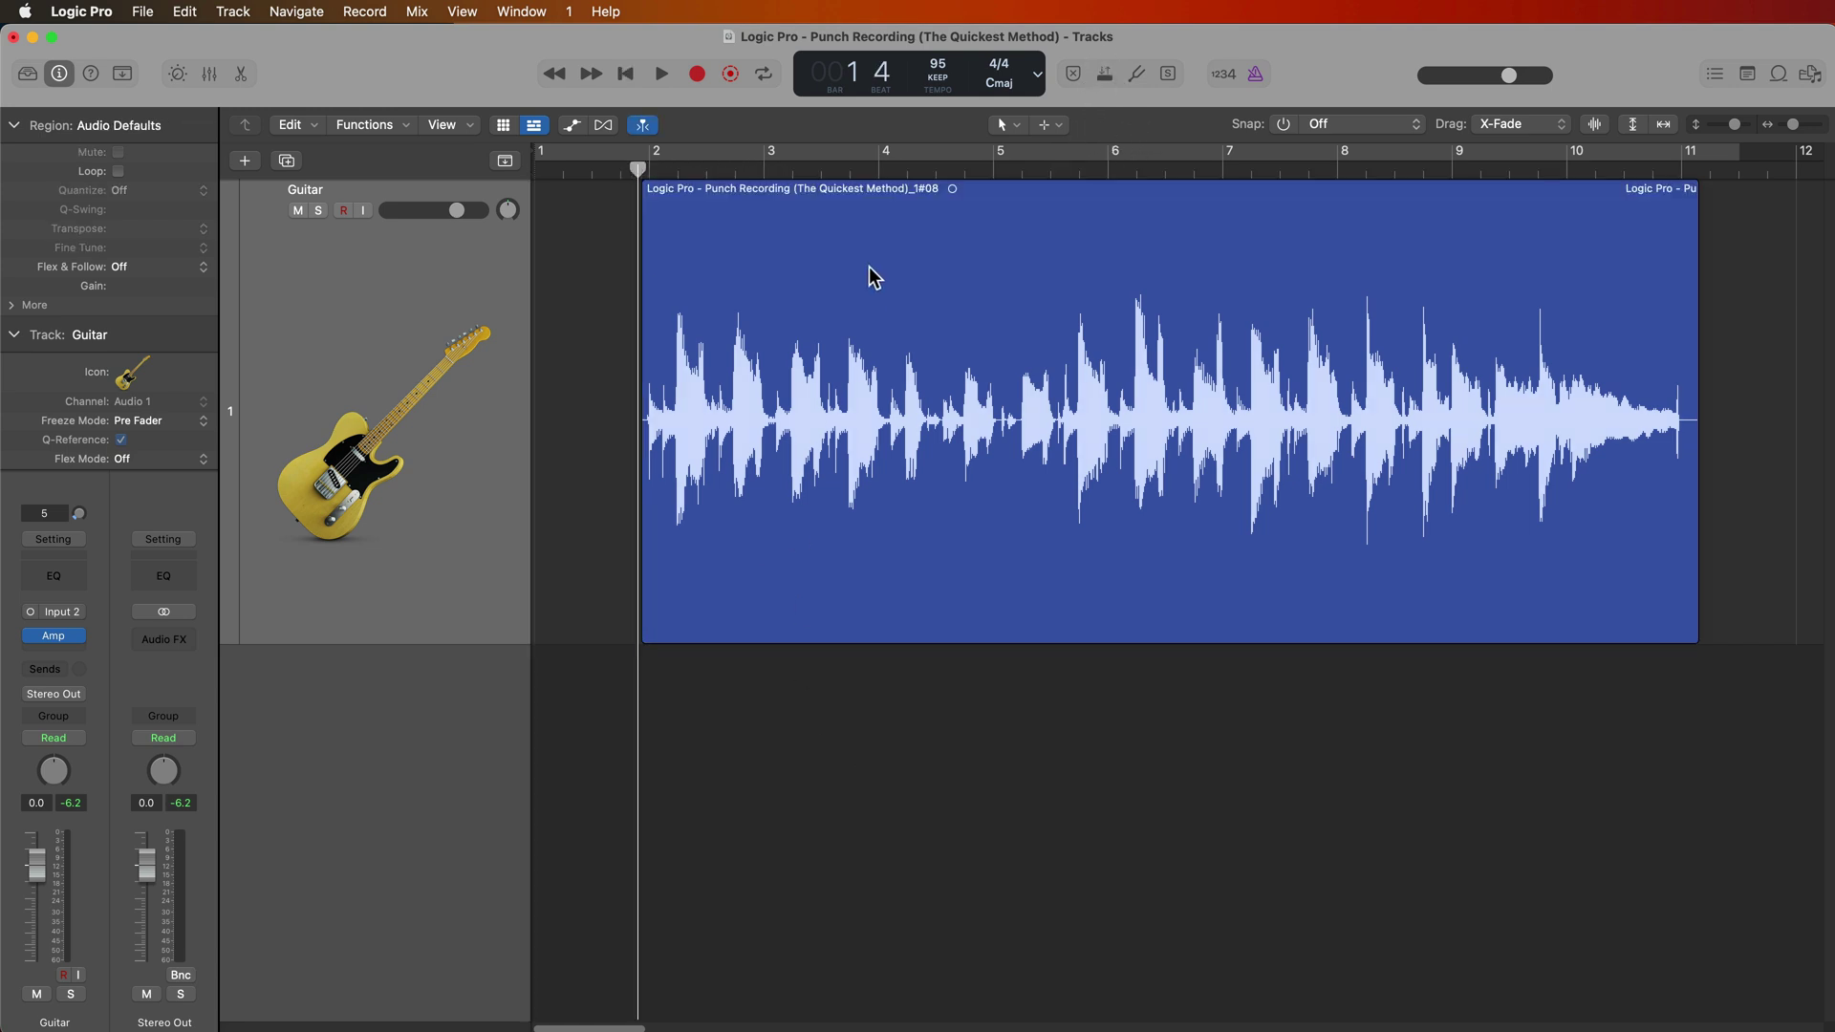
left_click_drag(876, 177, 629, 210)
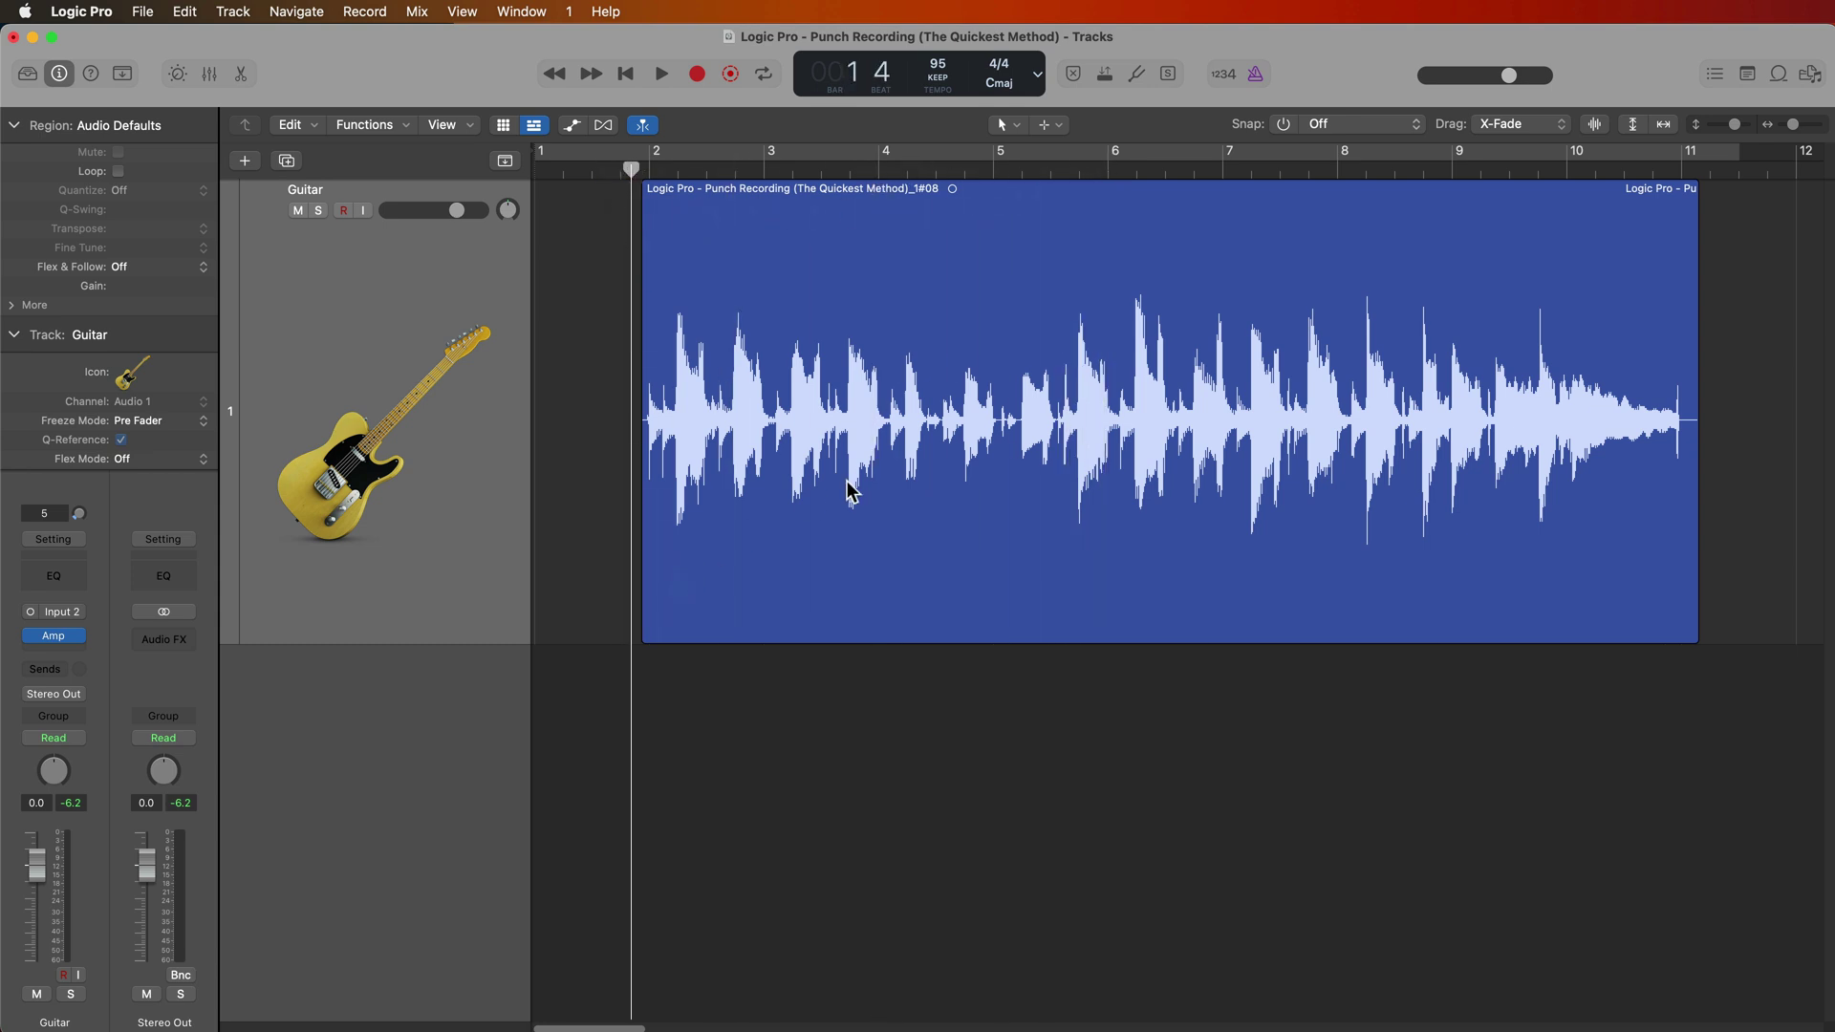
key("space")
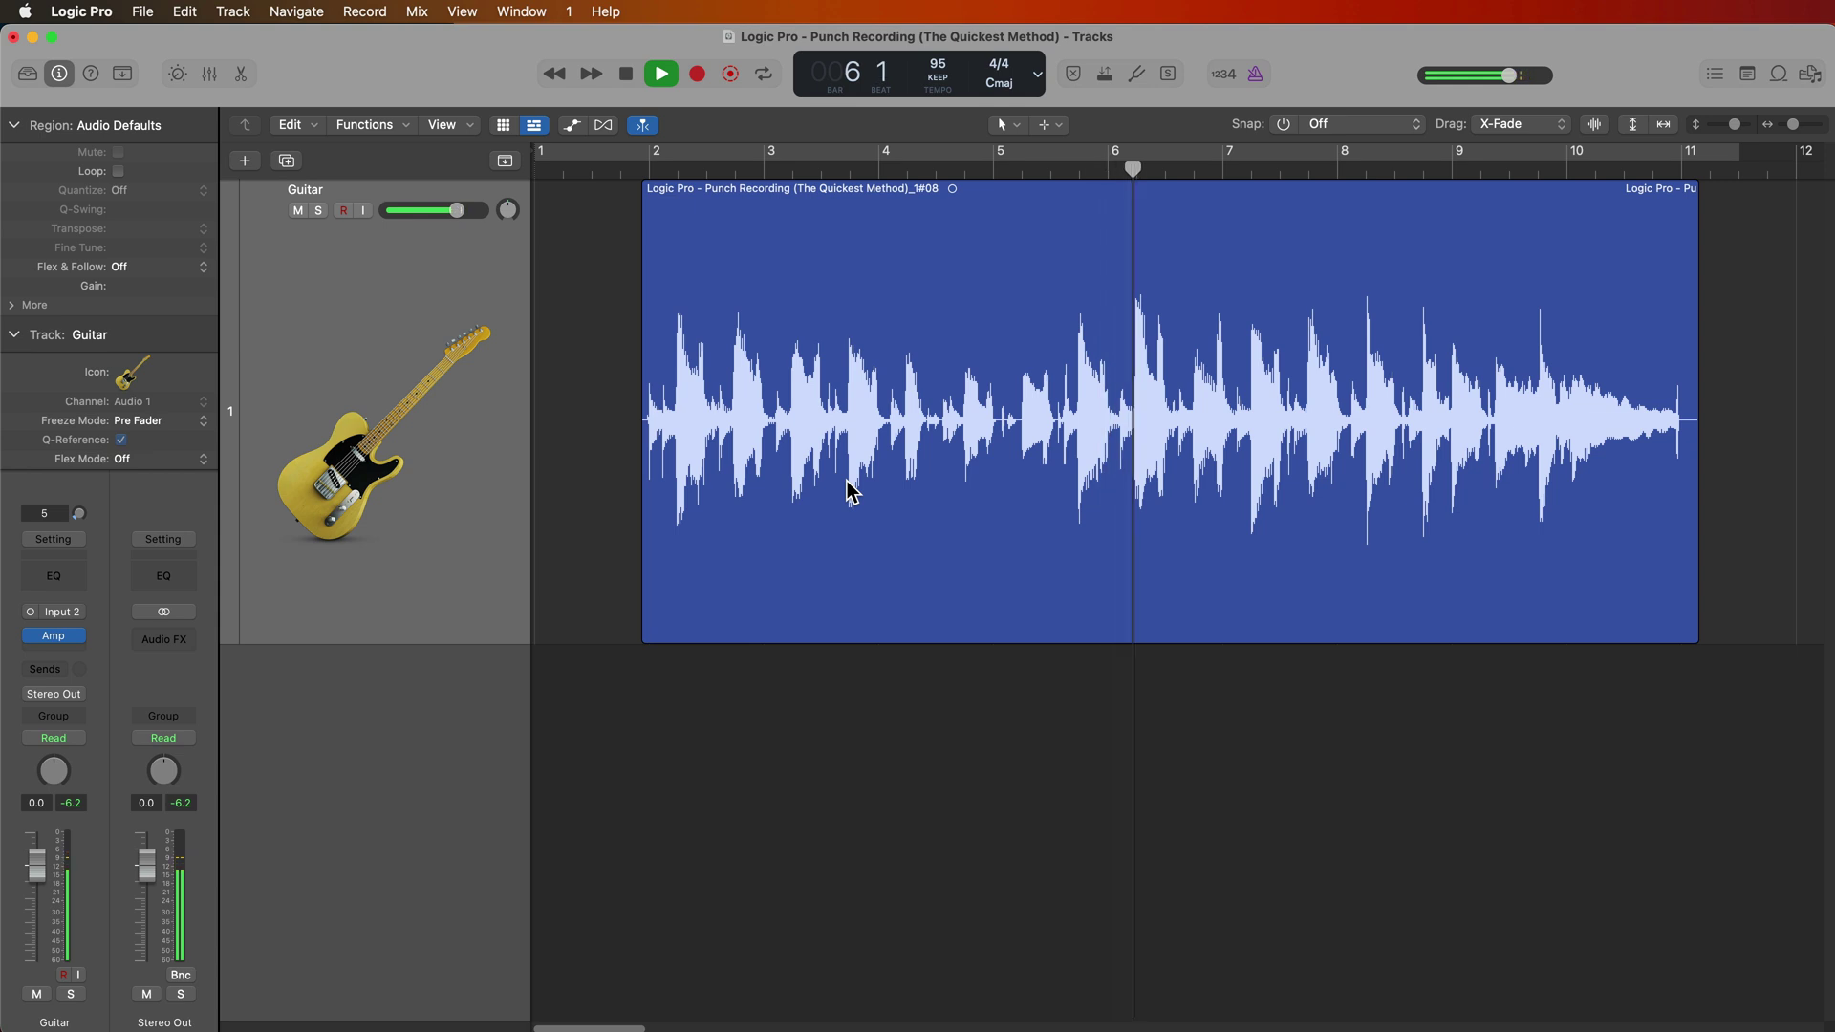
- Stop playback and check the playback start options again
key("space")
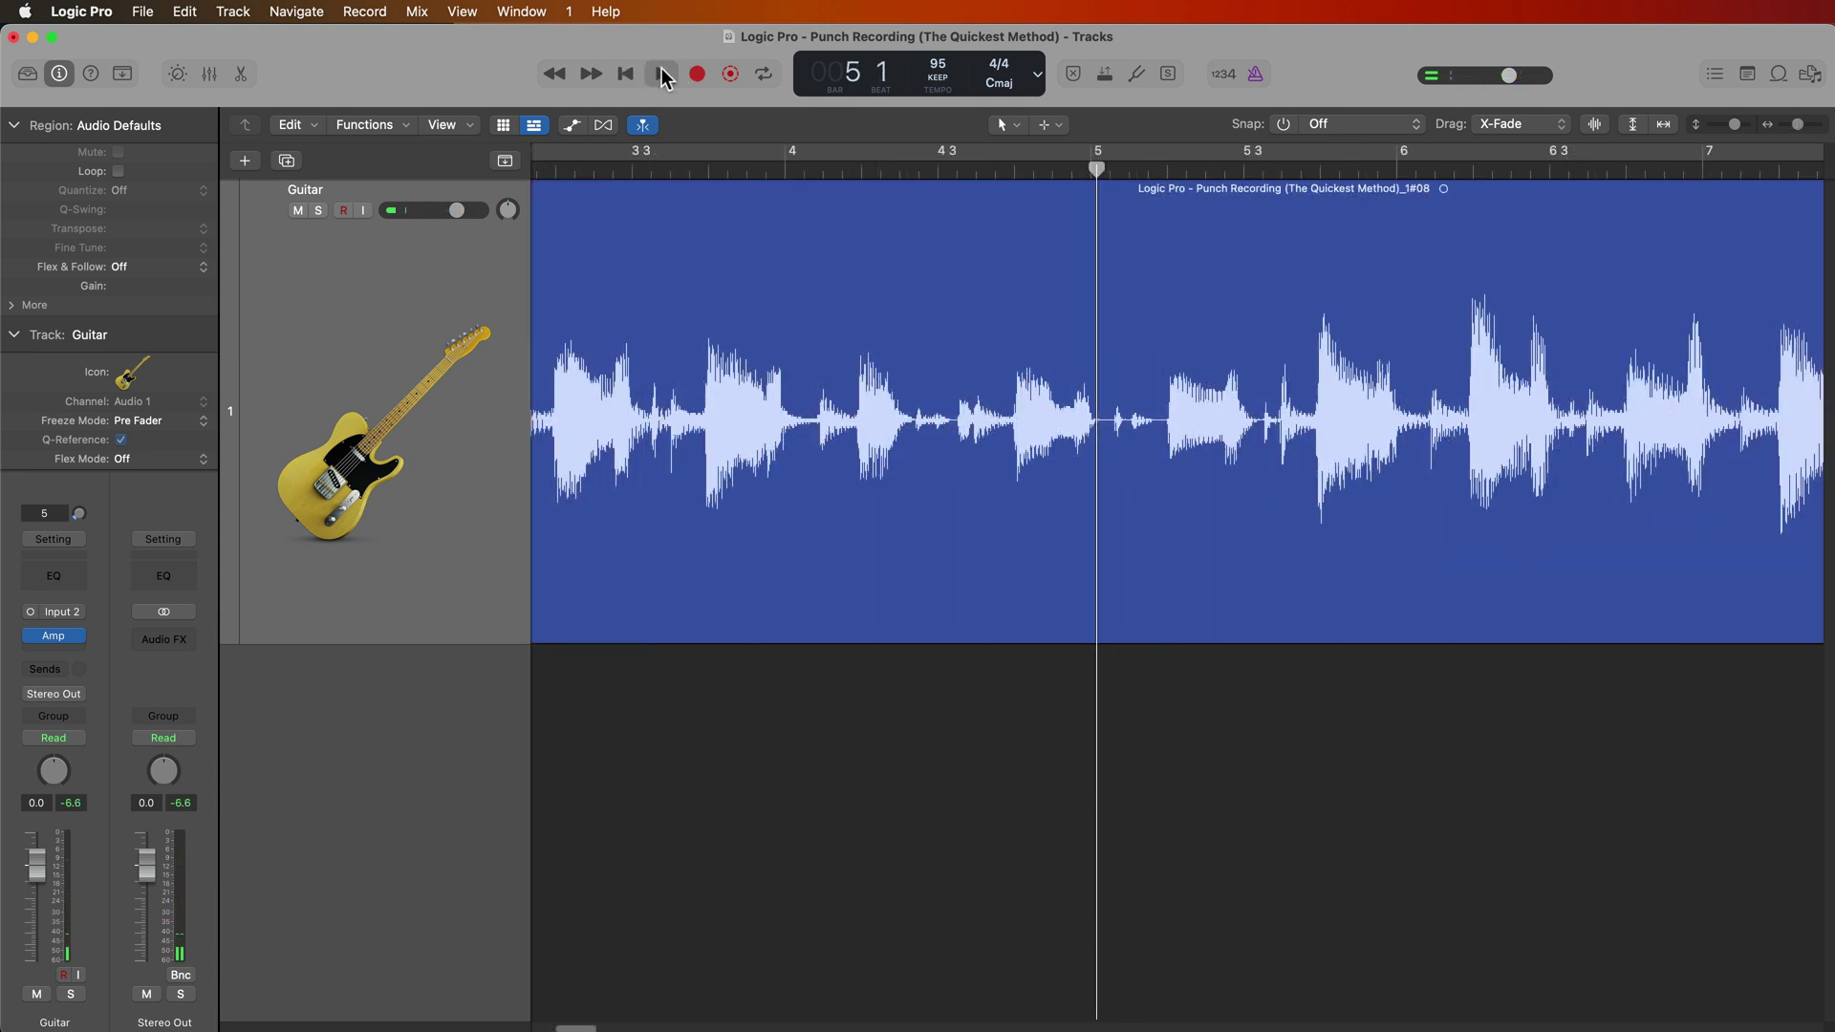
right_click(661, 74)
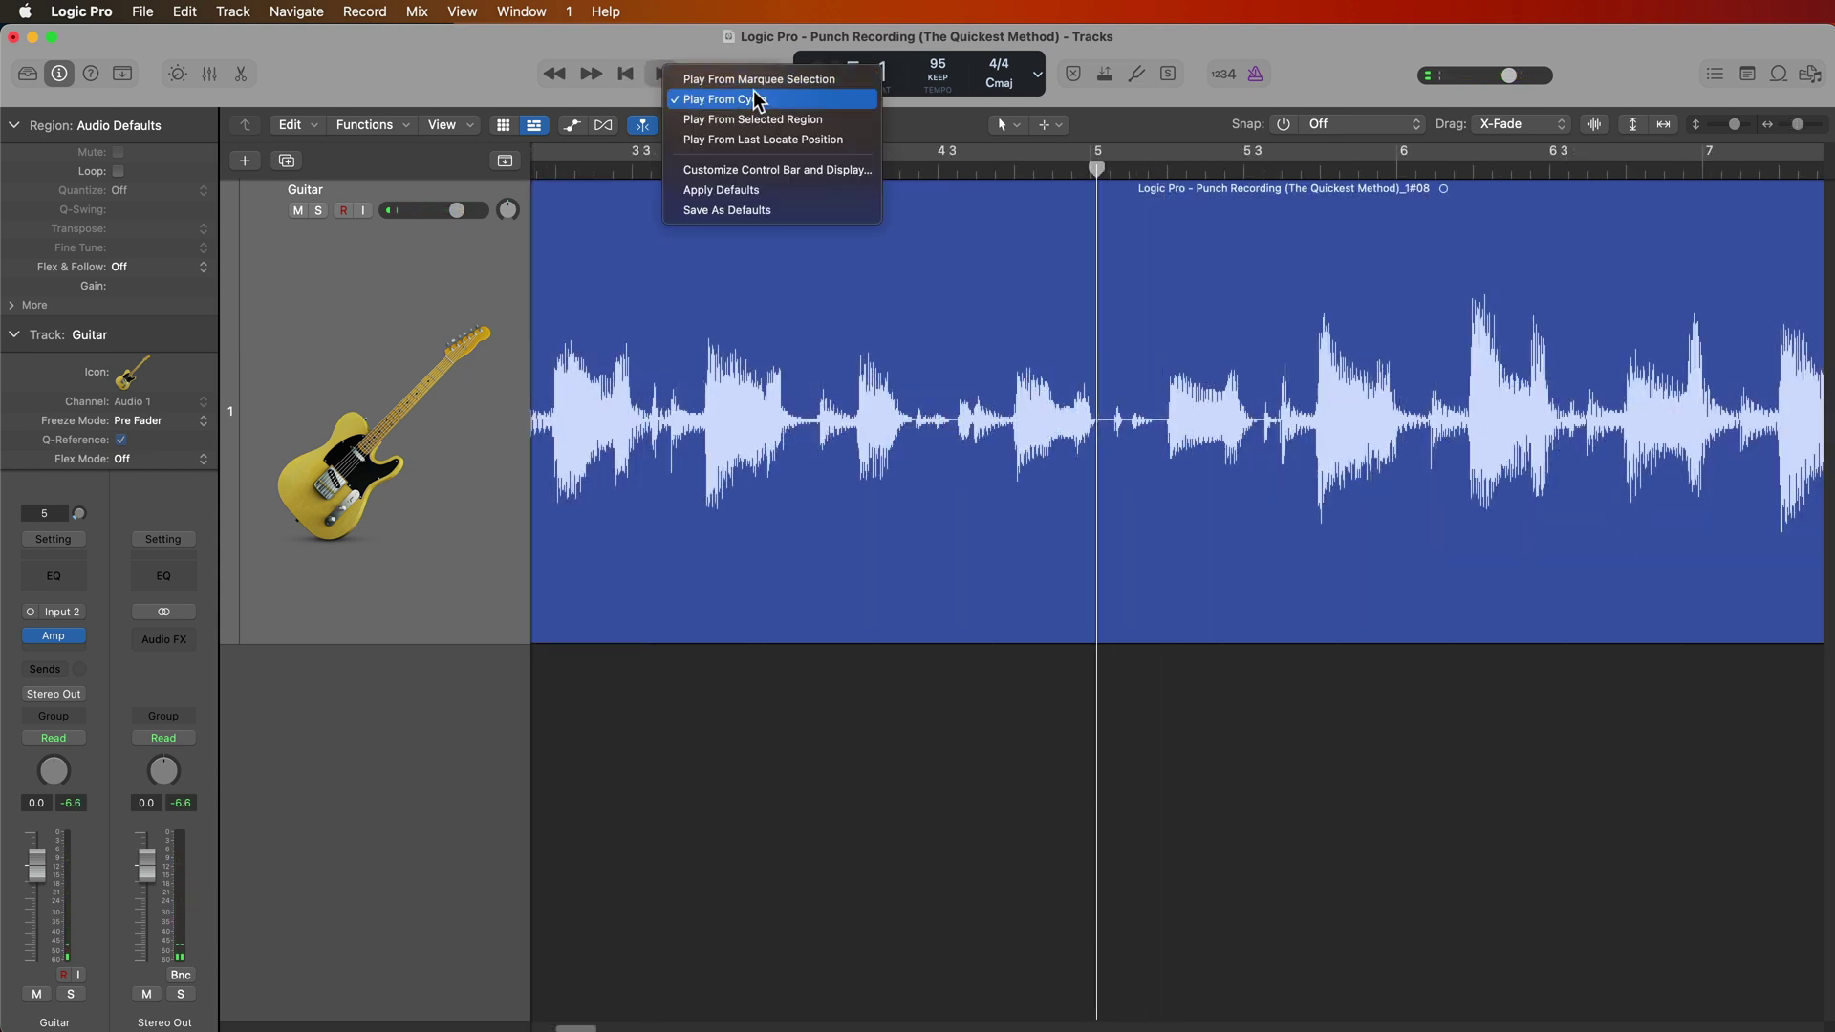
left_click(427, 68)
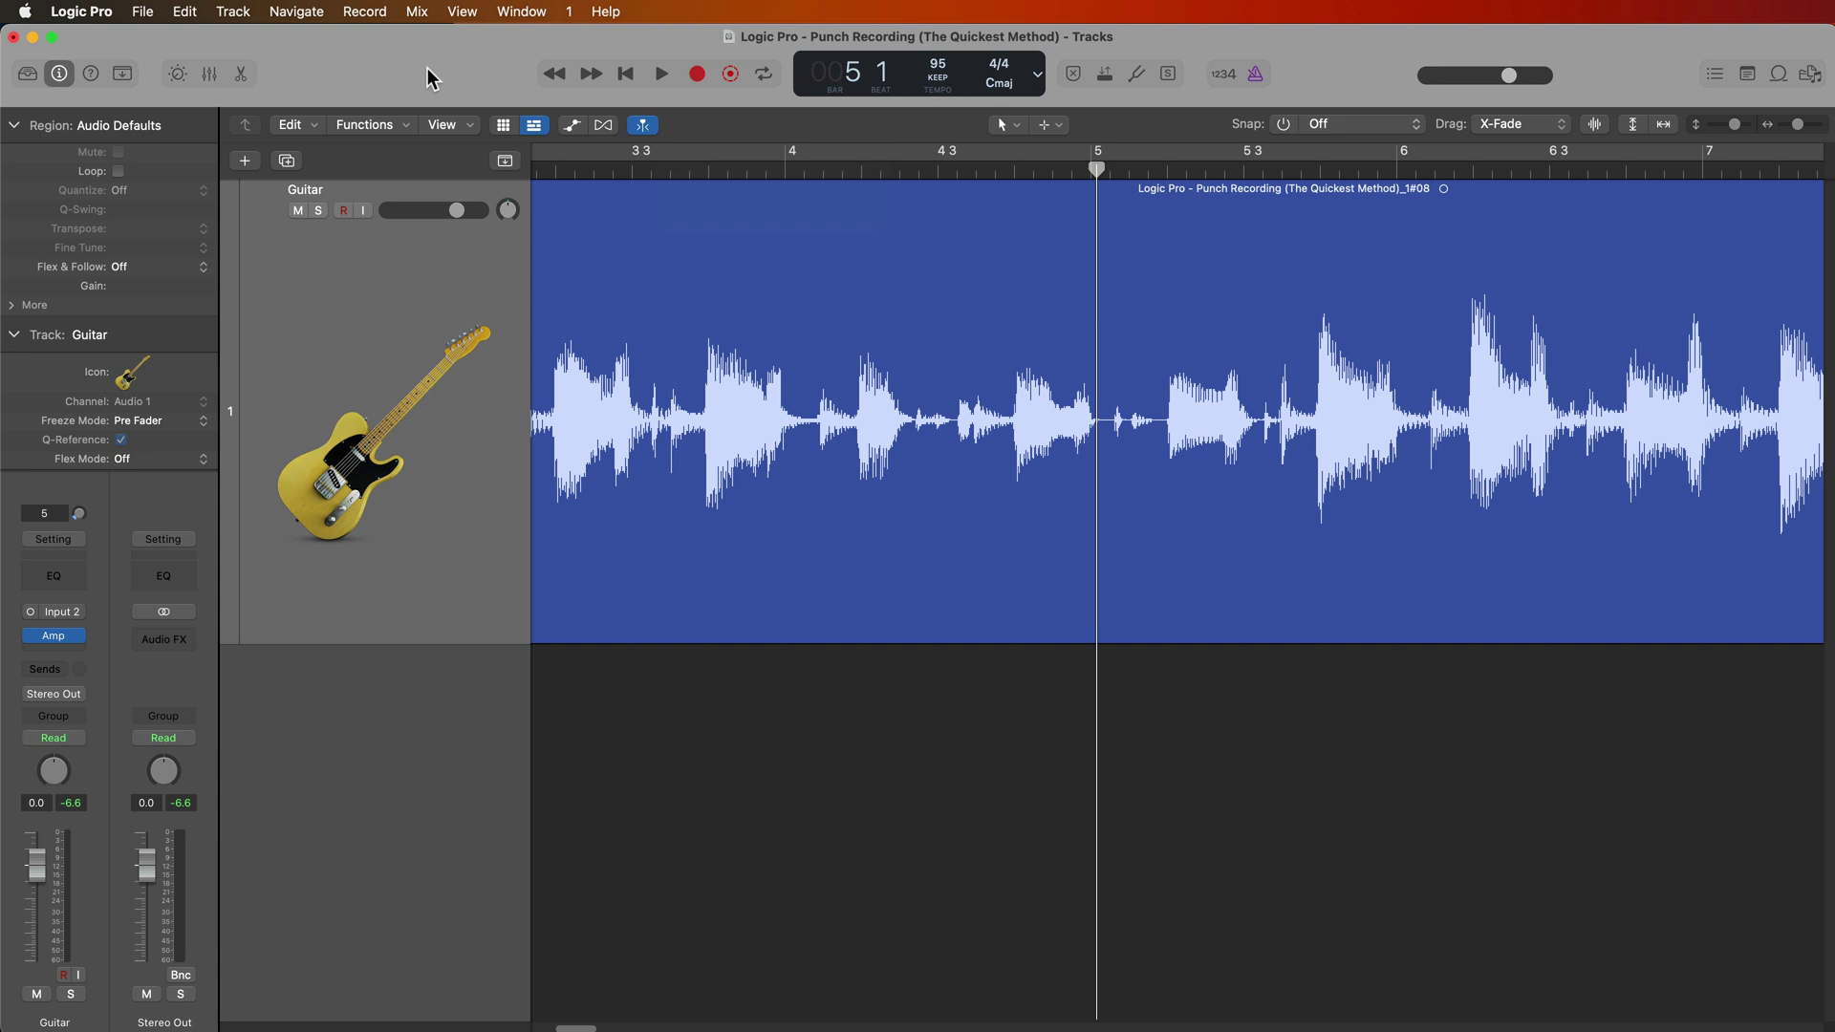
- Marquee-select bars 4–6 on the guitar region, zoom out, and park the playhead before bar 2
left_click(760, 374)
left_click_drag(760, 374, 1469, 459)
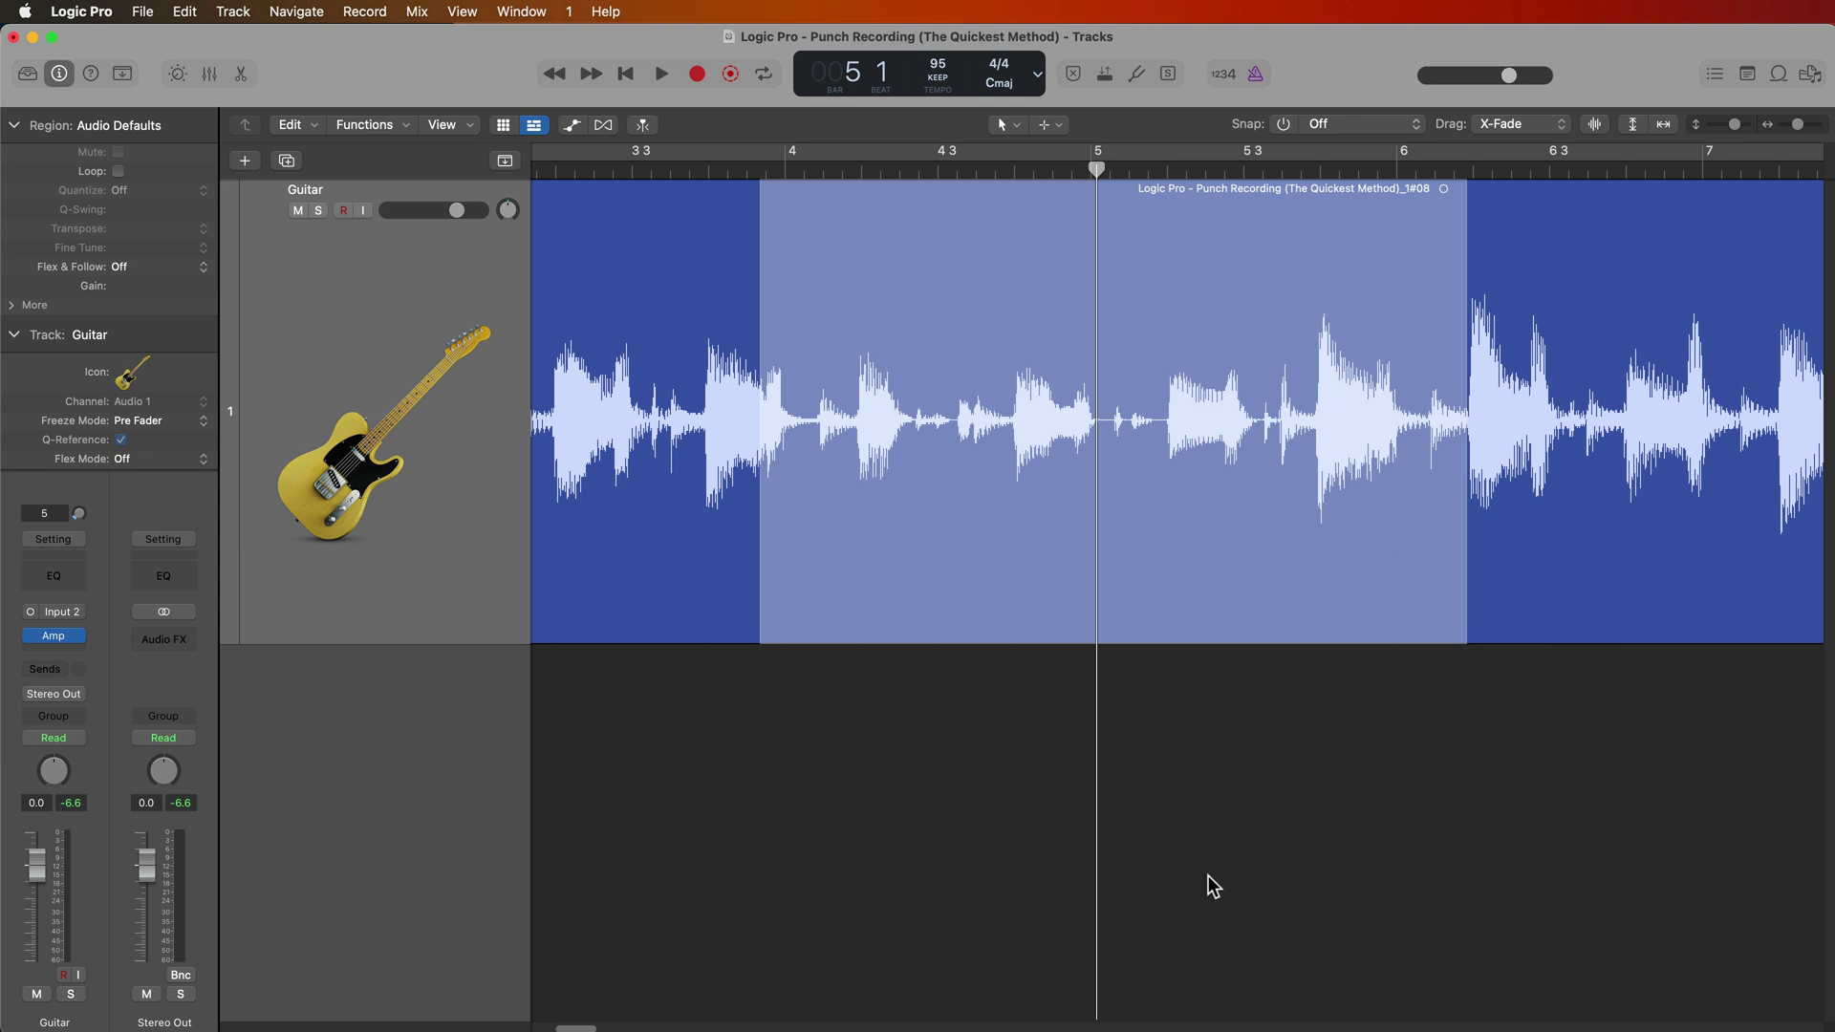
key("Return")
key("super+Left")
key("super+Left")
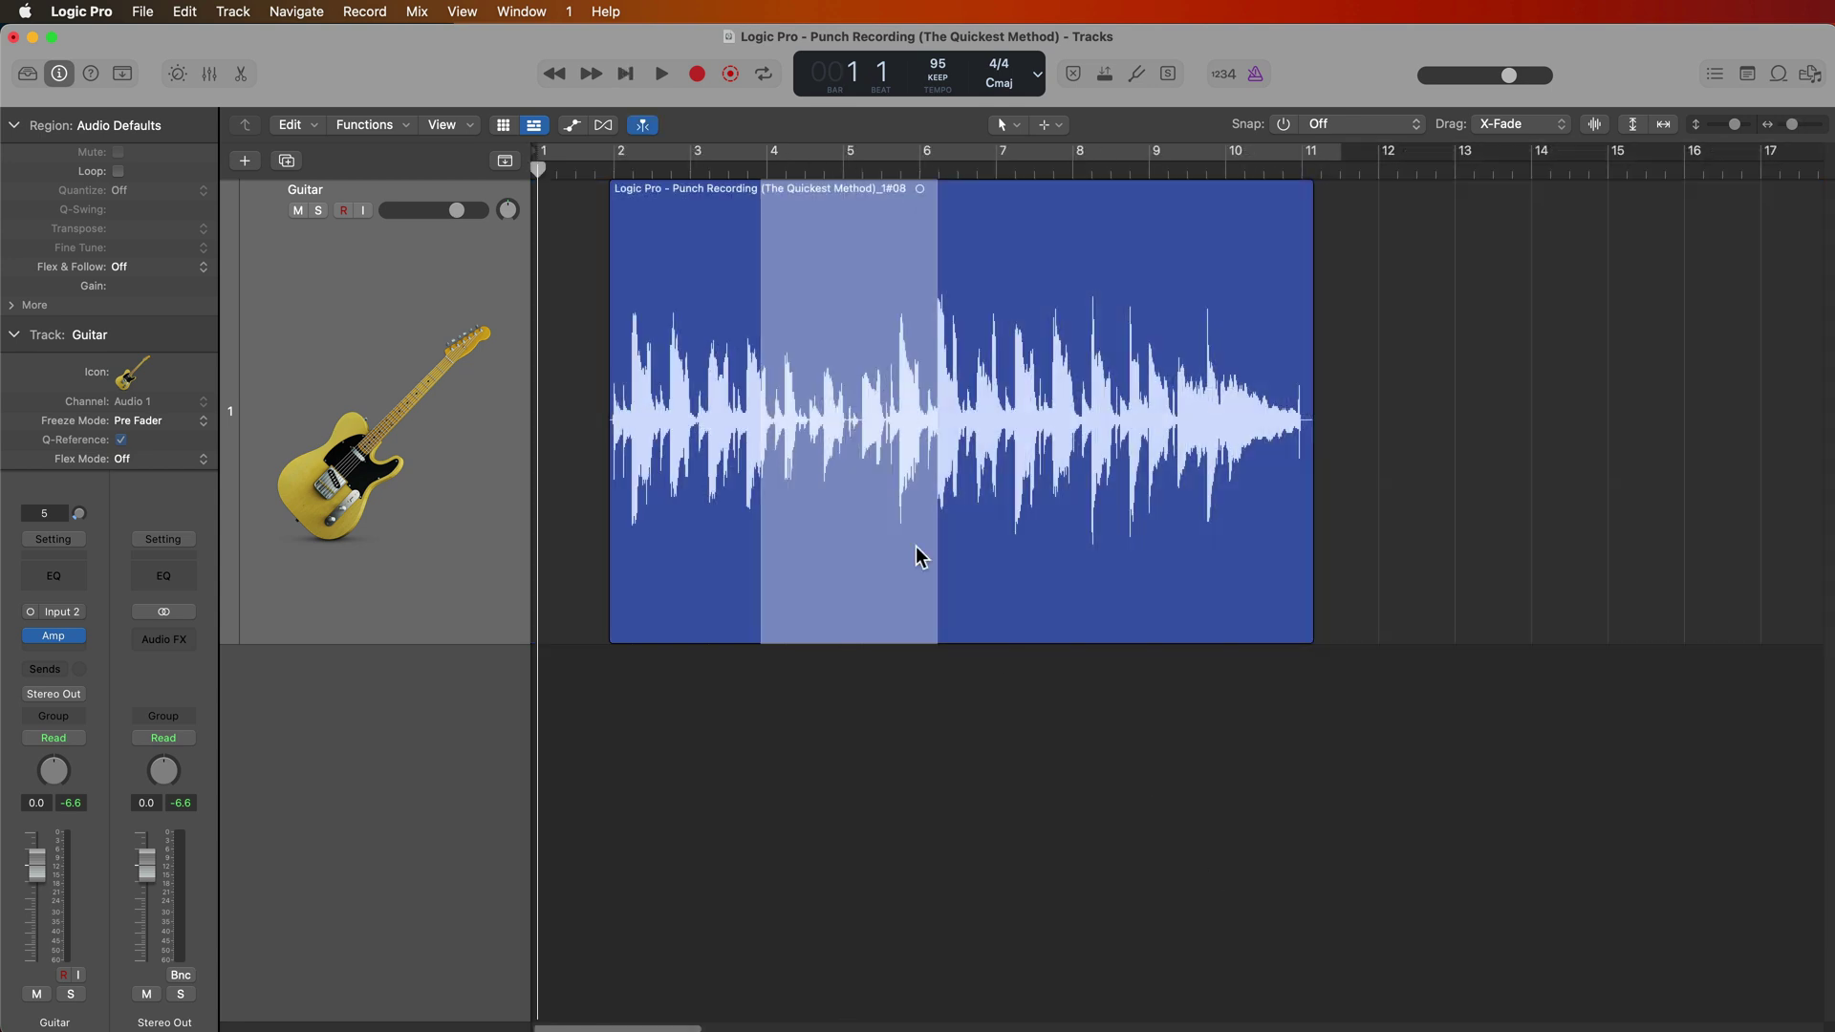
left_click(597, 169)
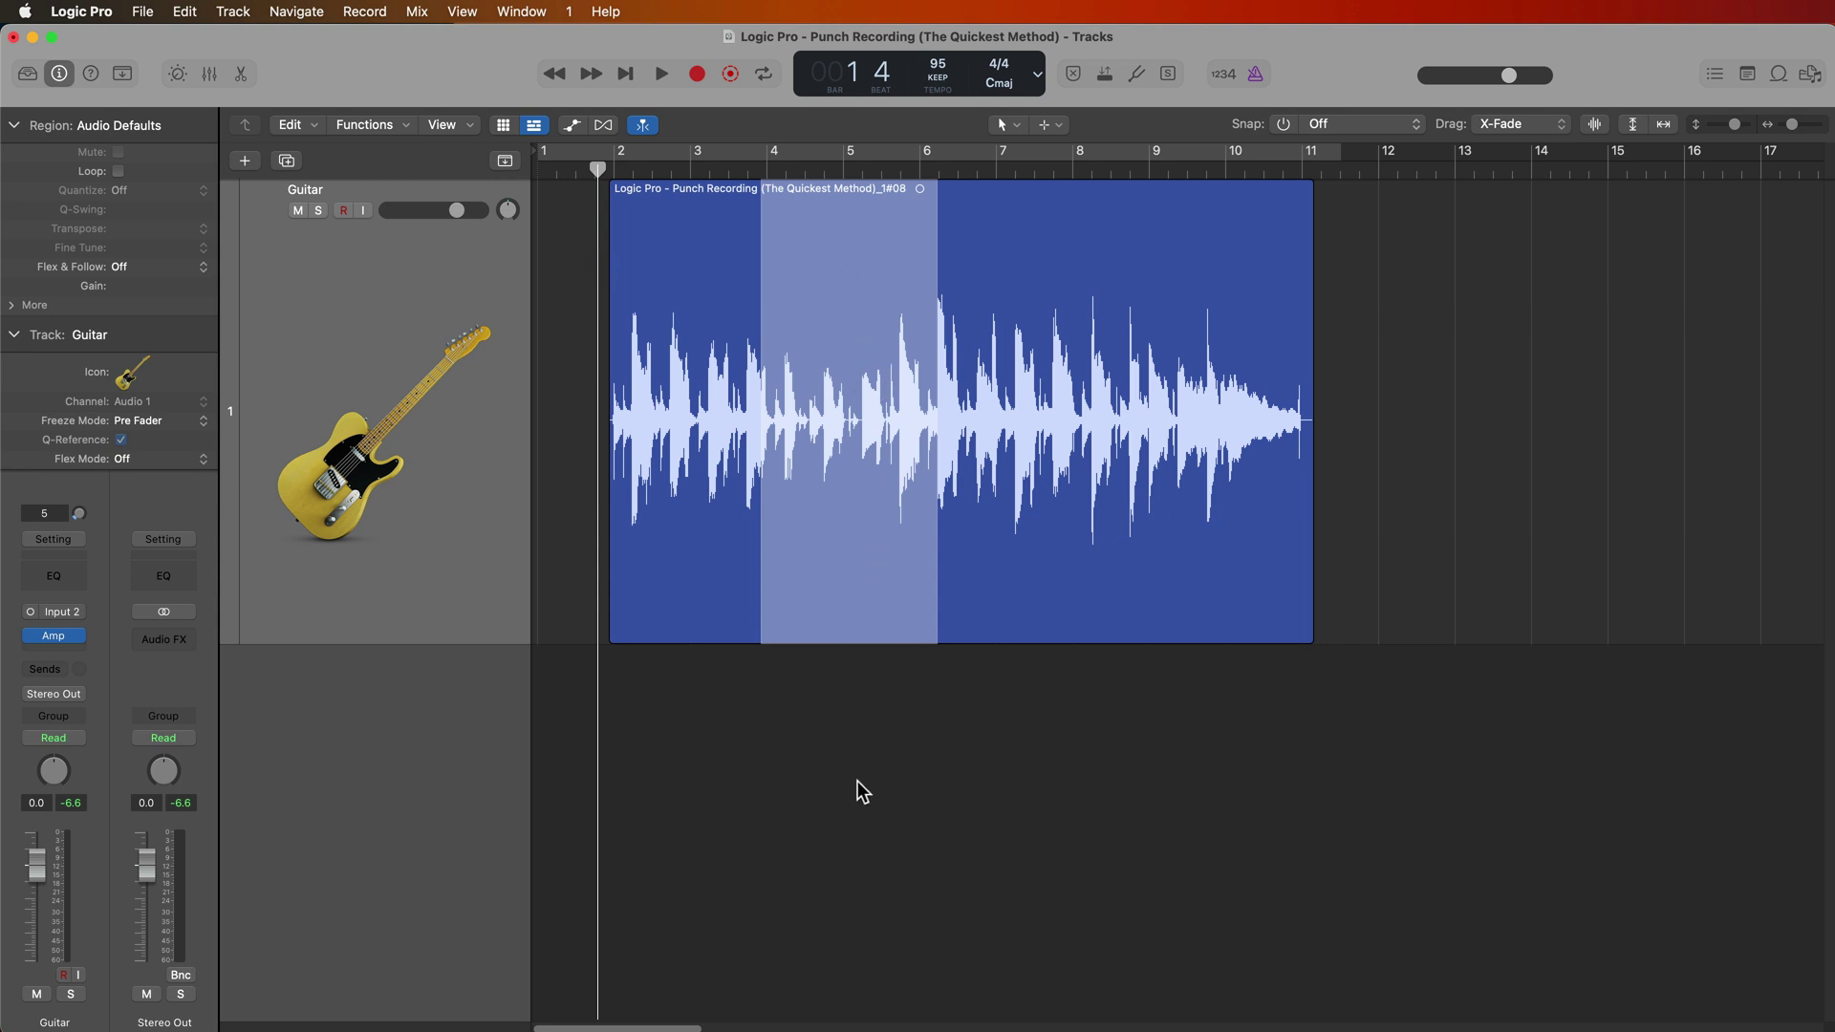
- Punch-record a new guitar take over the marquee at bars 4–6, then stop
key("r")
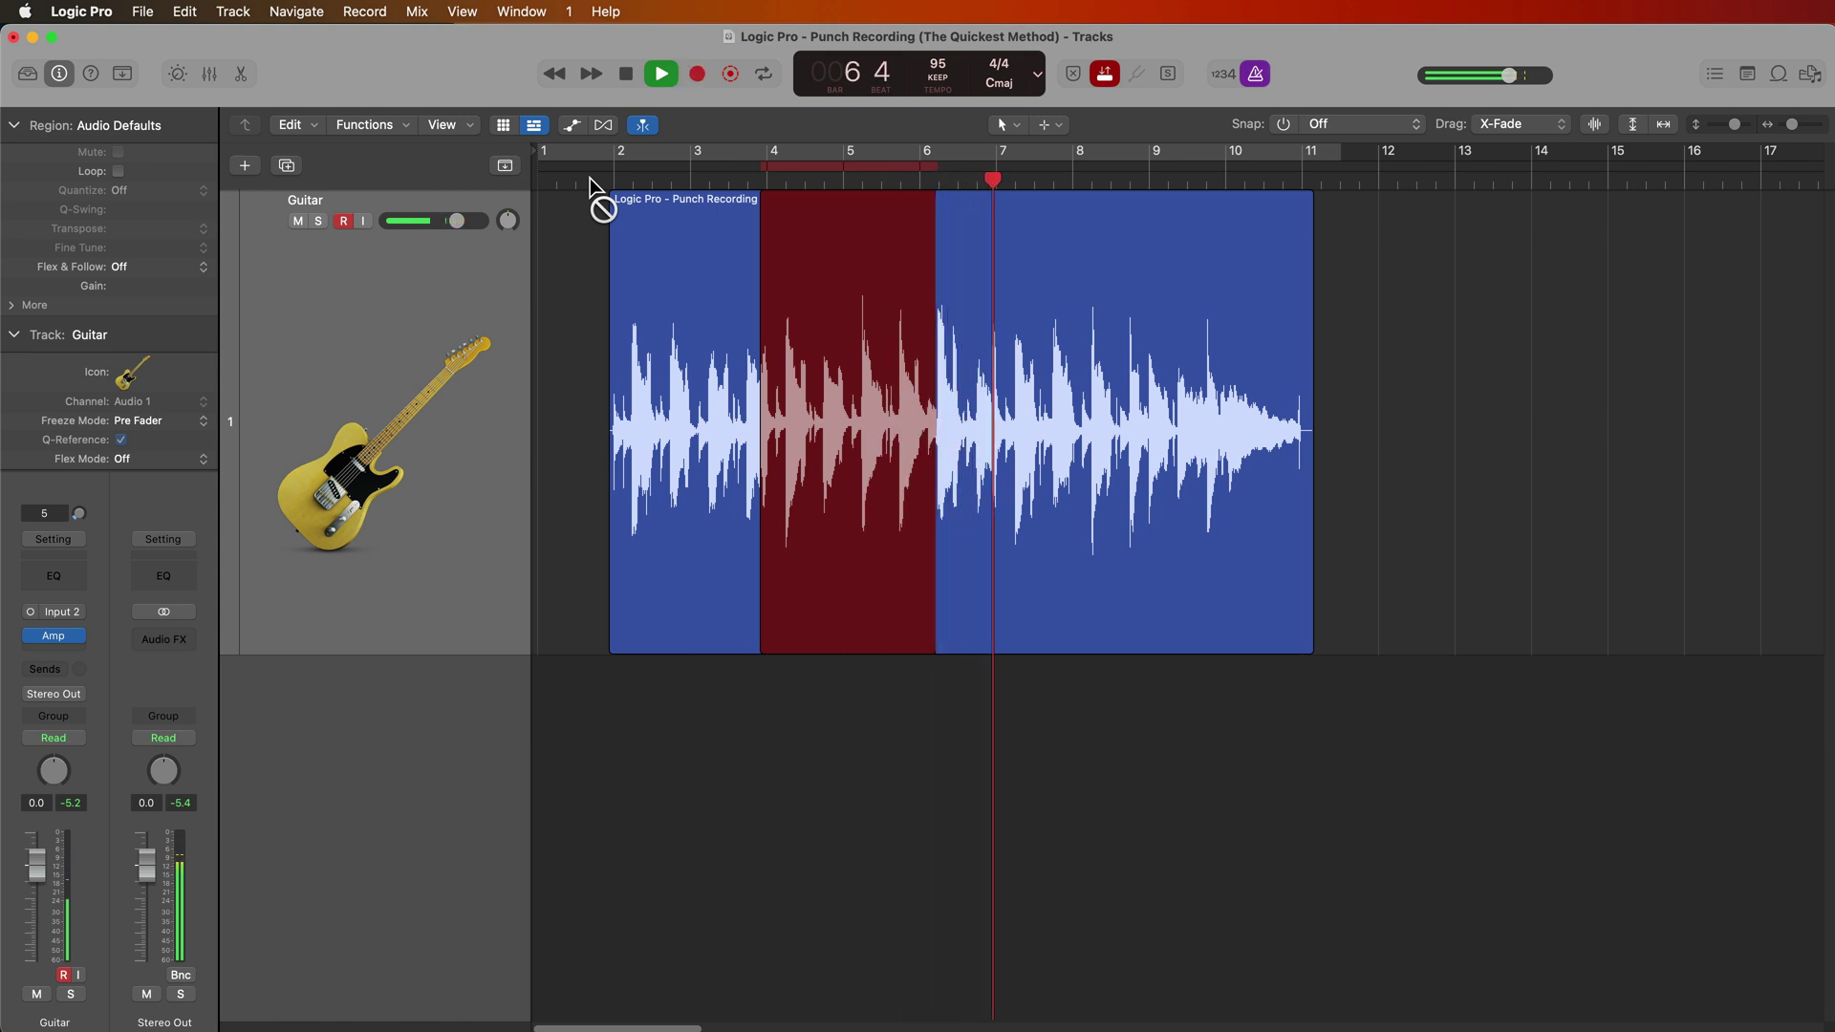
key("space")
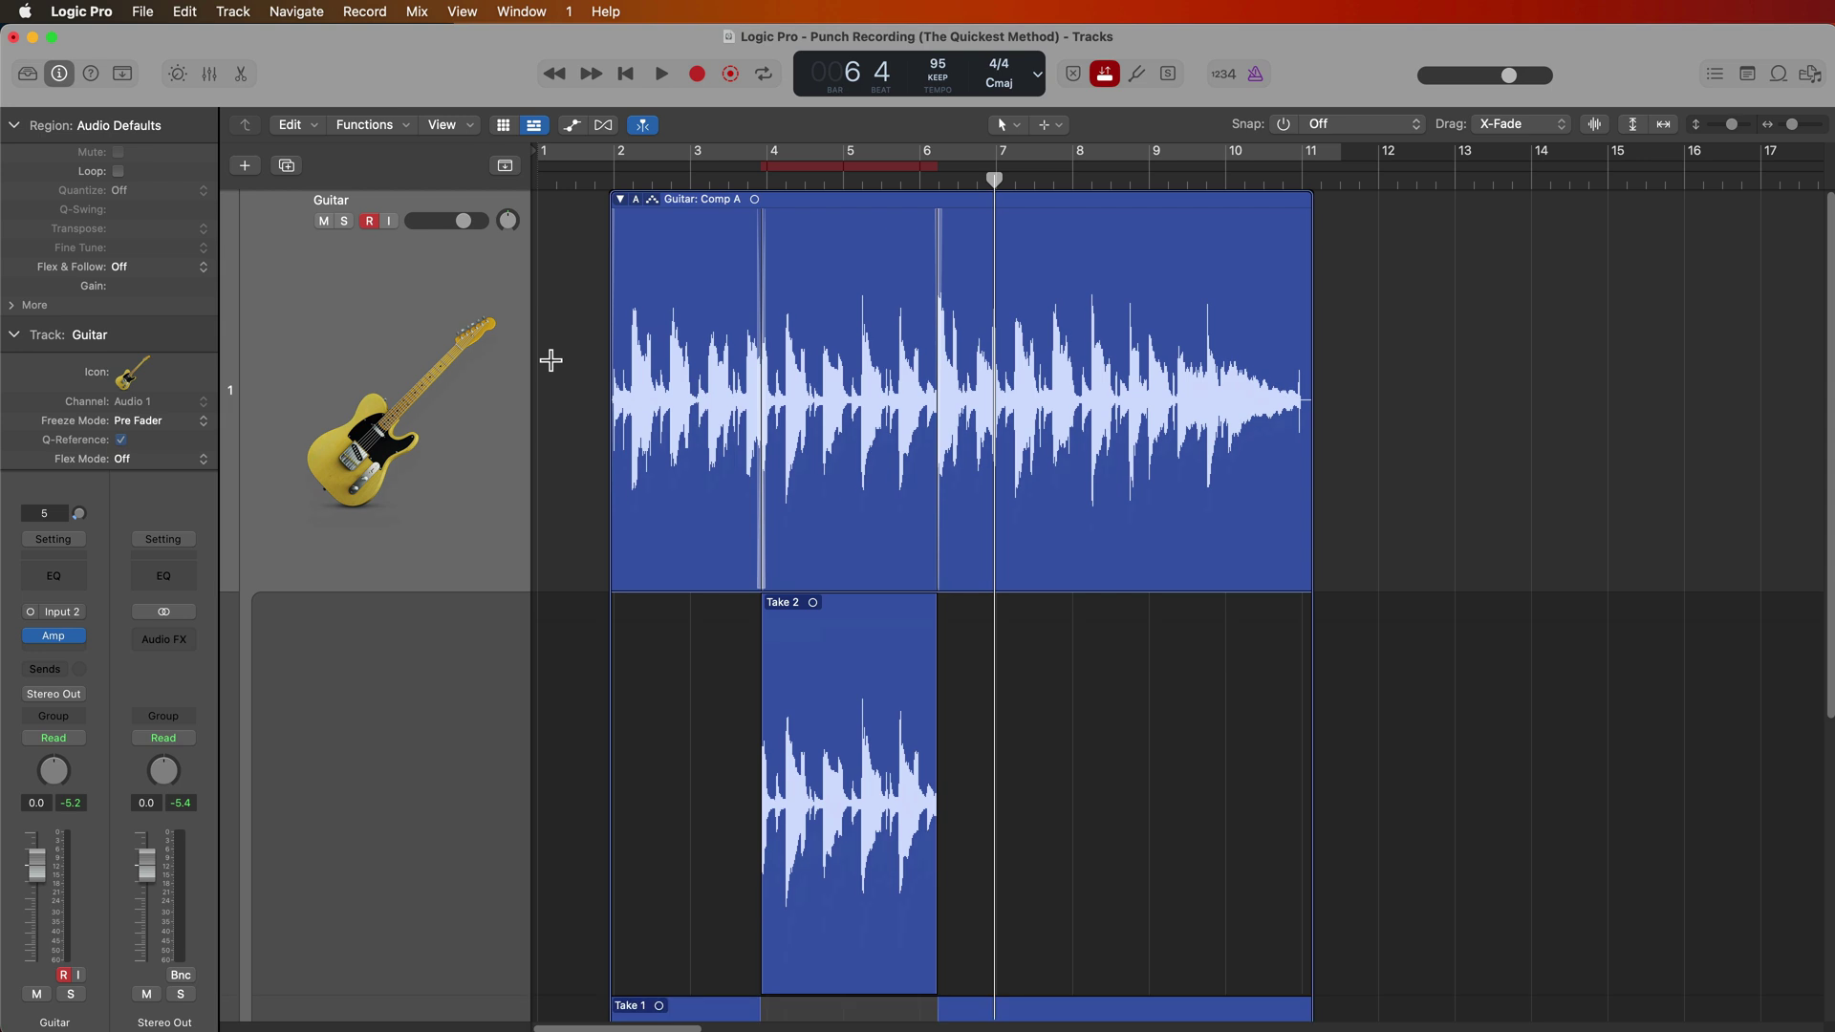
- Zoom in around bar 4 and trim Take 2's comp section to start later and end earlier
key("cmd+Right")
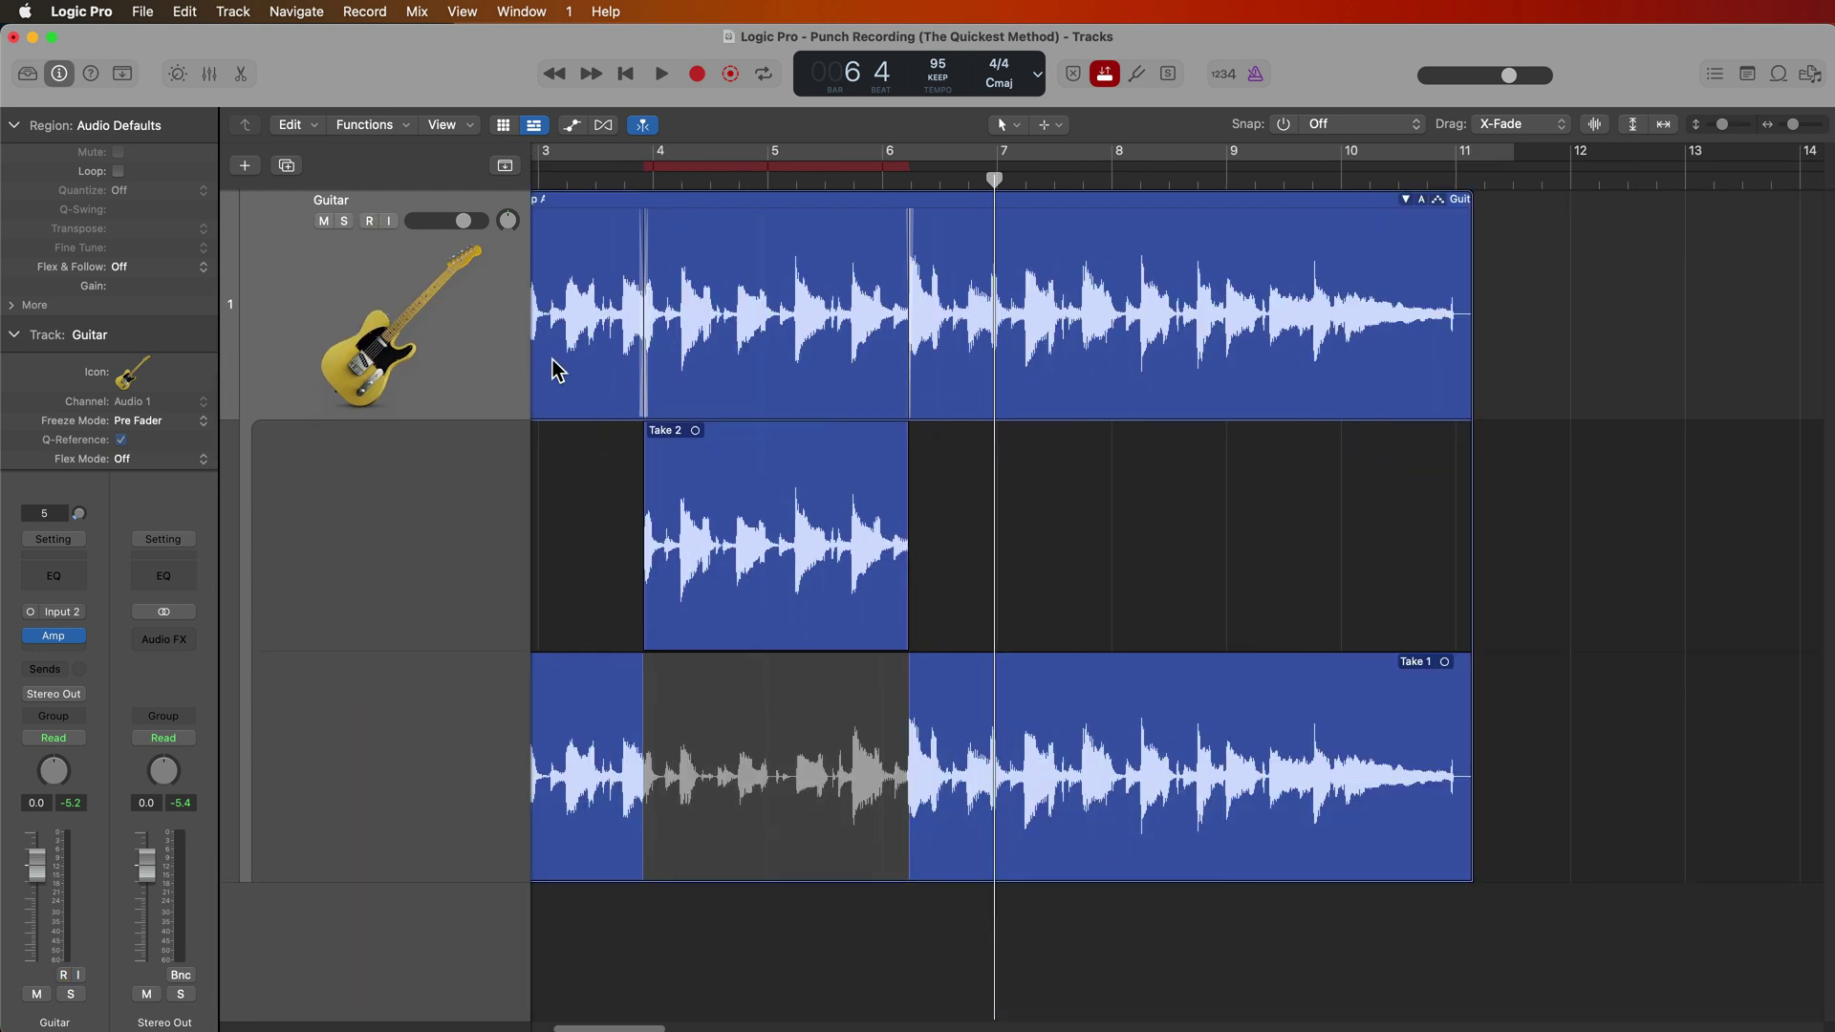
scroll(734, 559, "left", 2)
scroll(735, 560, "left", 5)
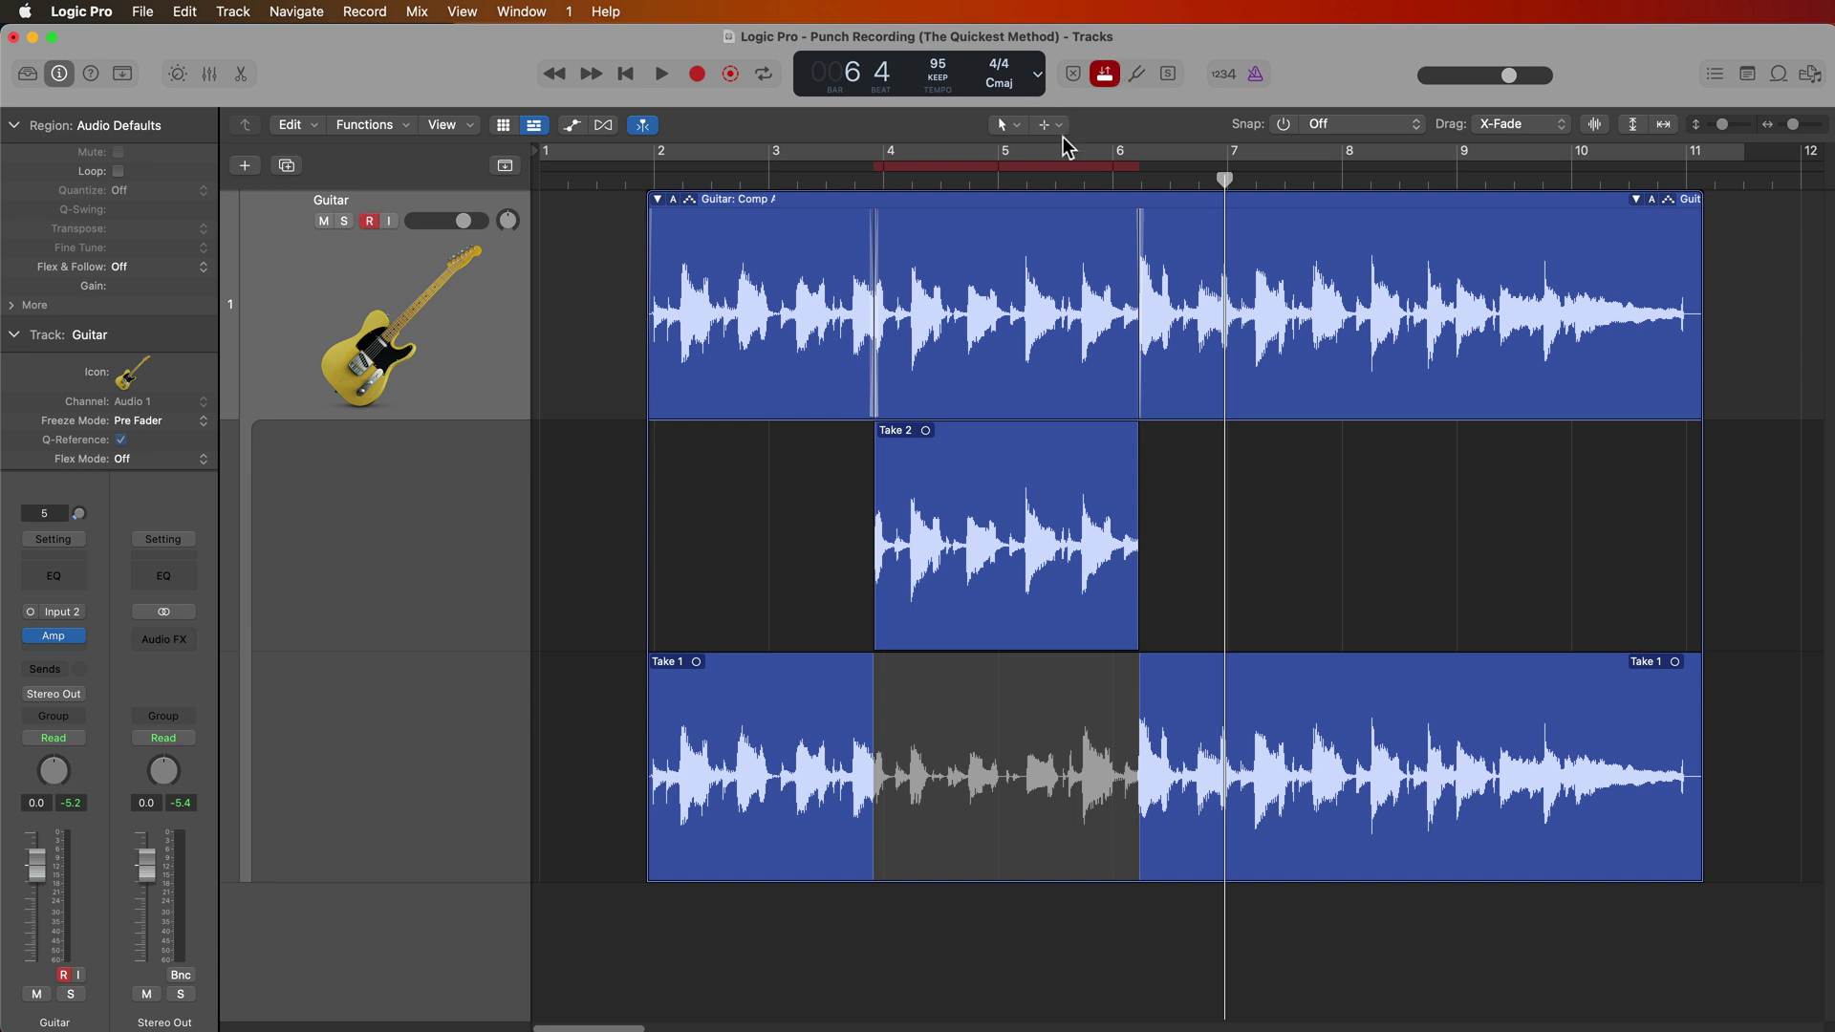
left_click(972, 178)
scroll(972, 177, "up", 5)
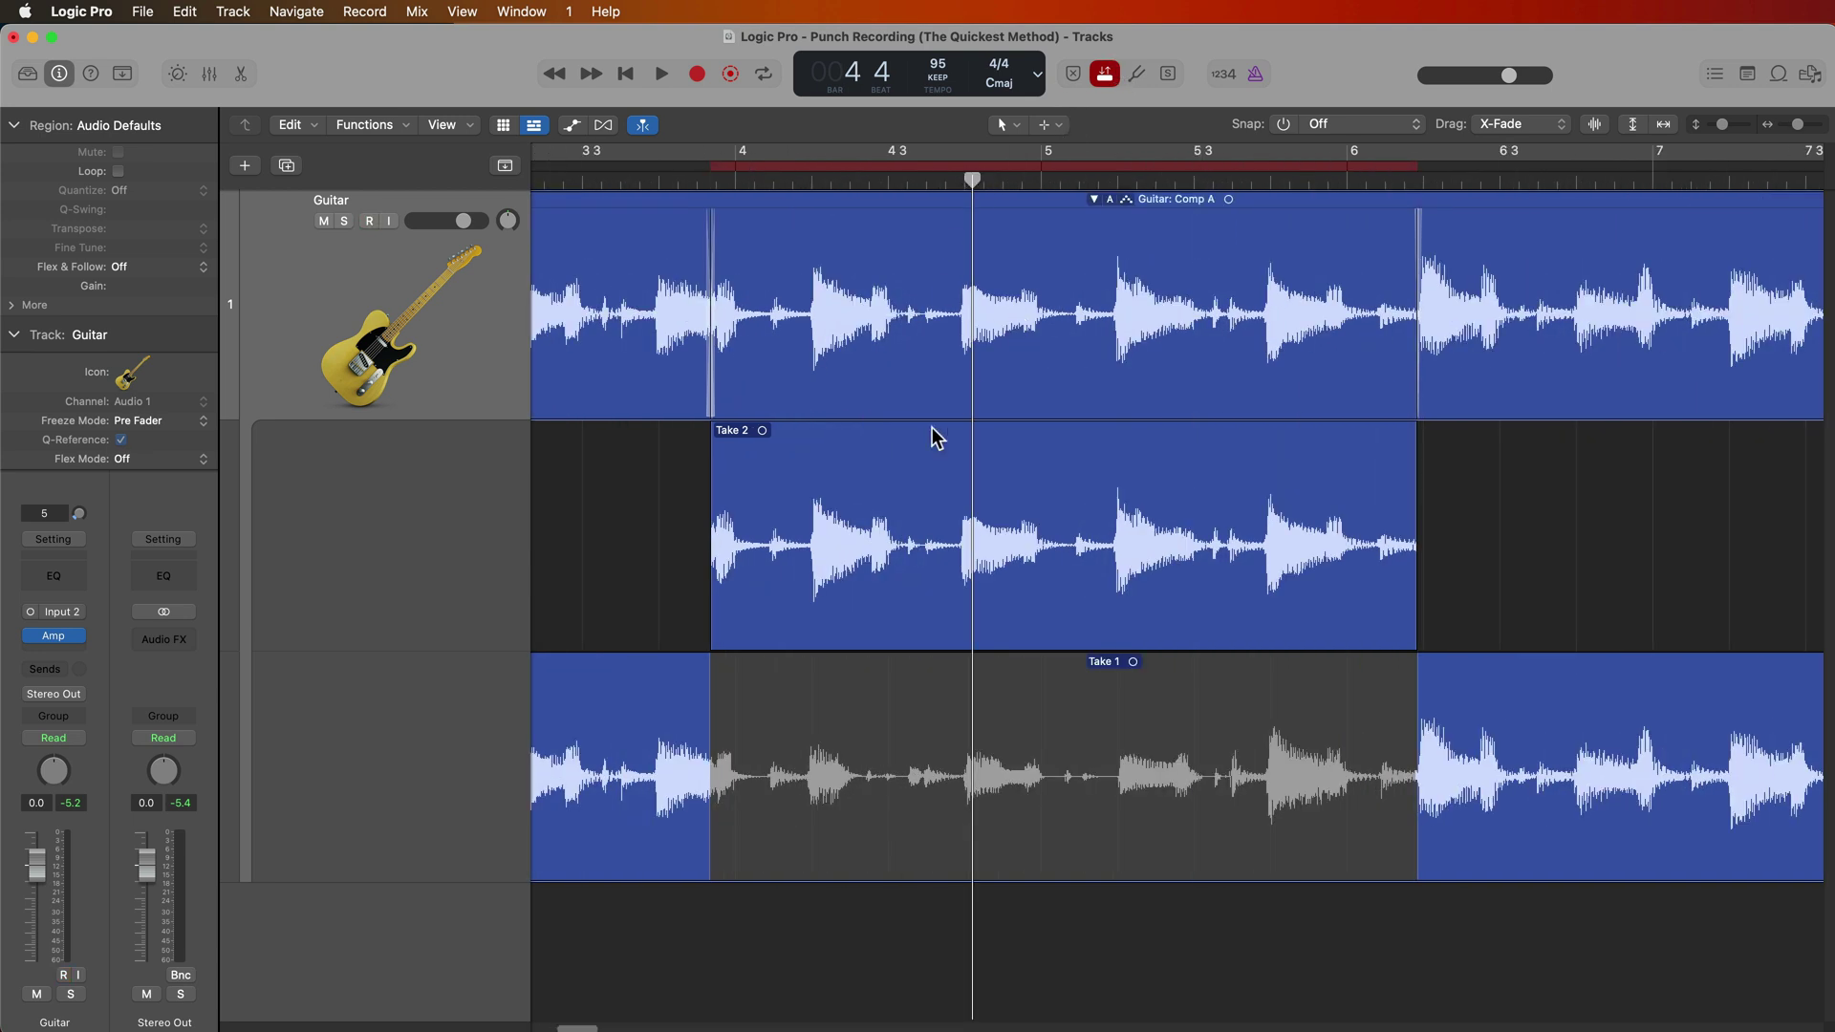
left_click_drag(715, 680, 765, 679)
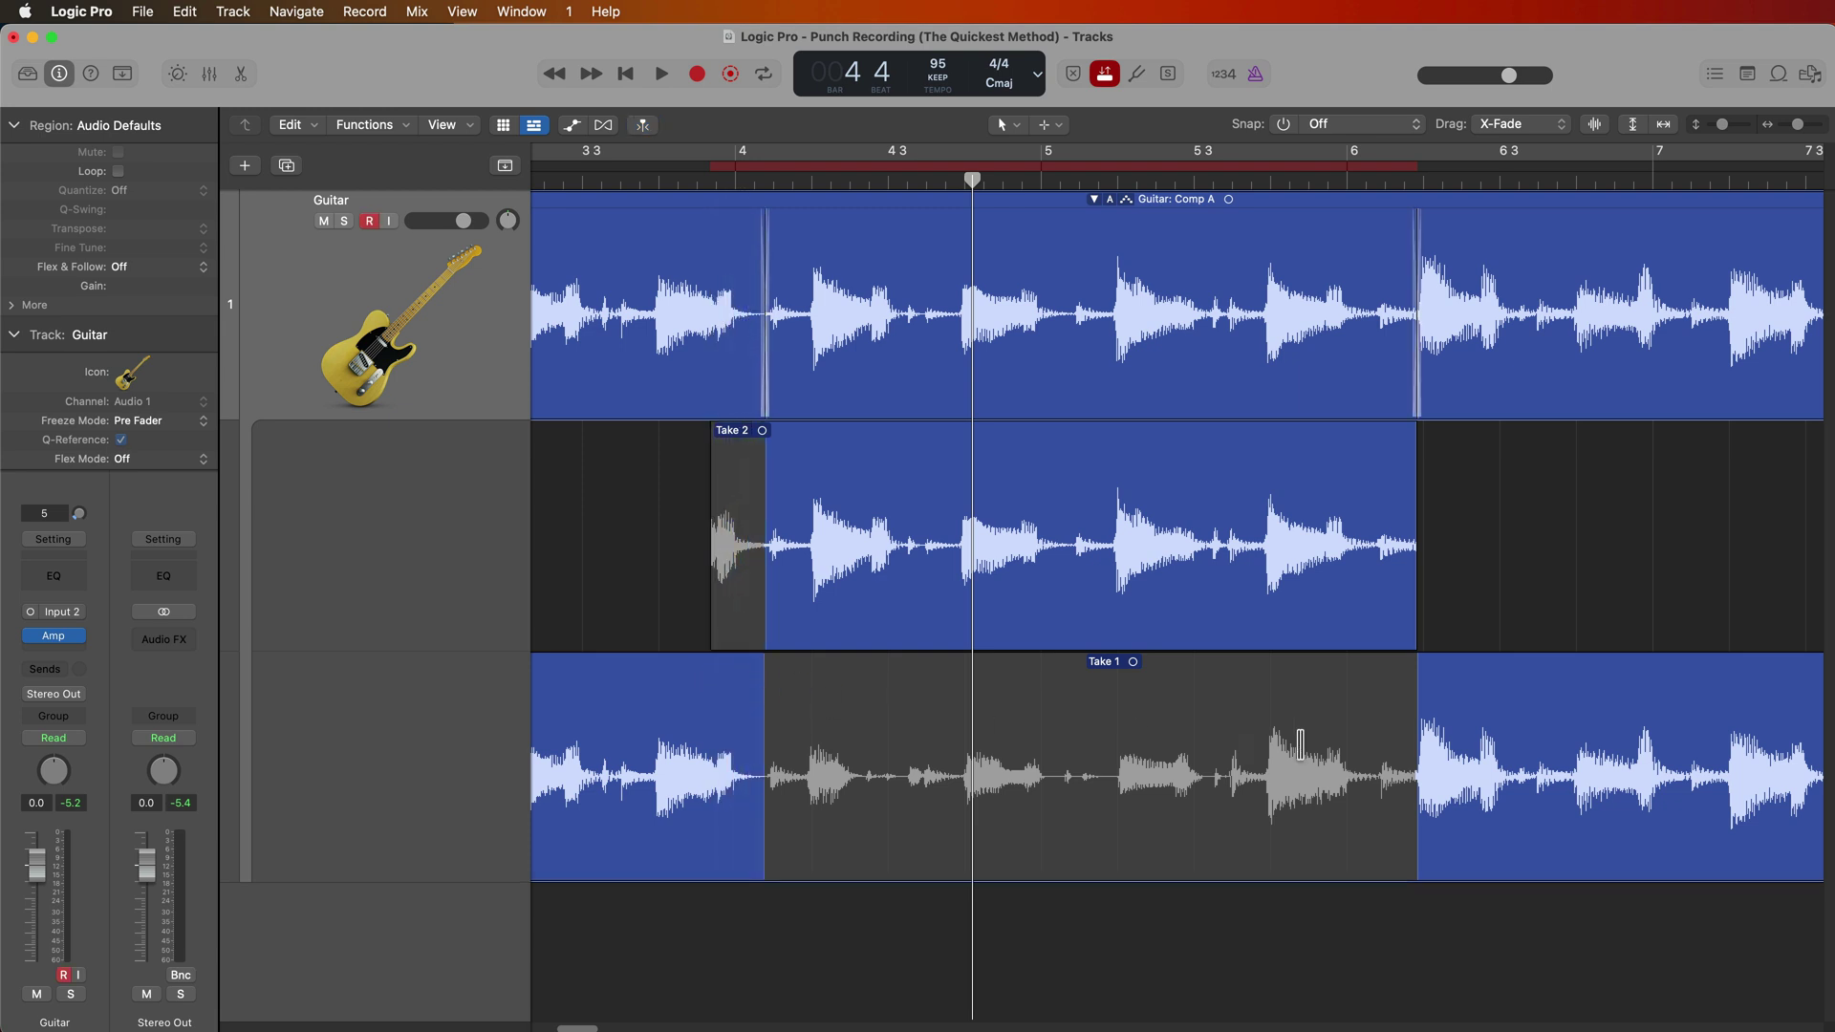
left_click_drag(1395, 708, 1377, 713)
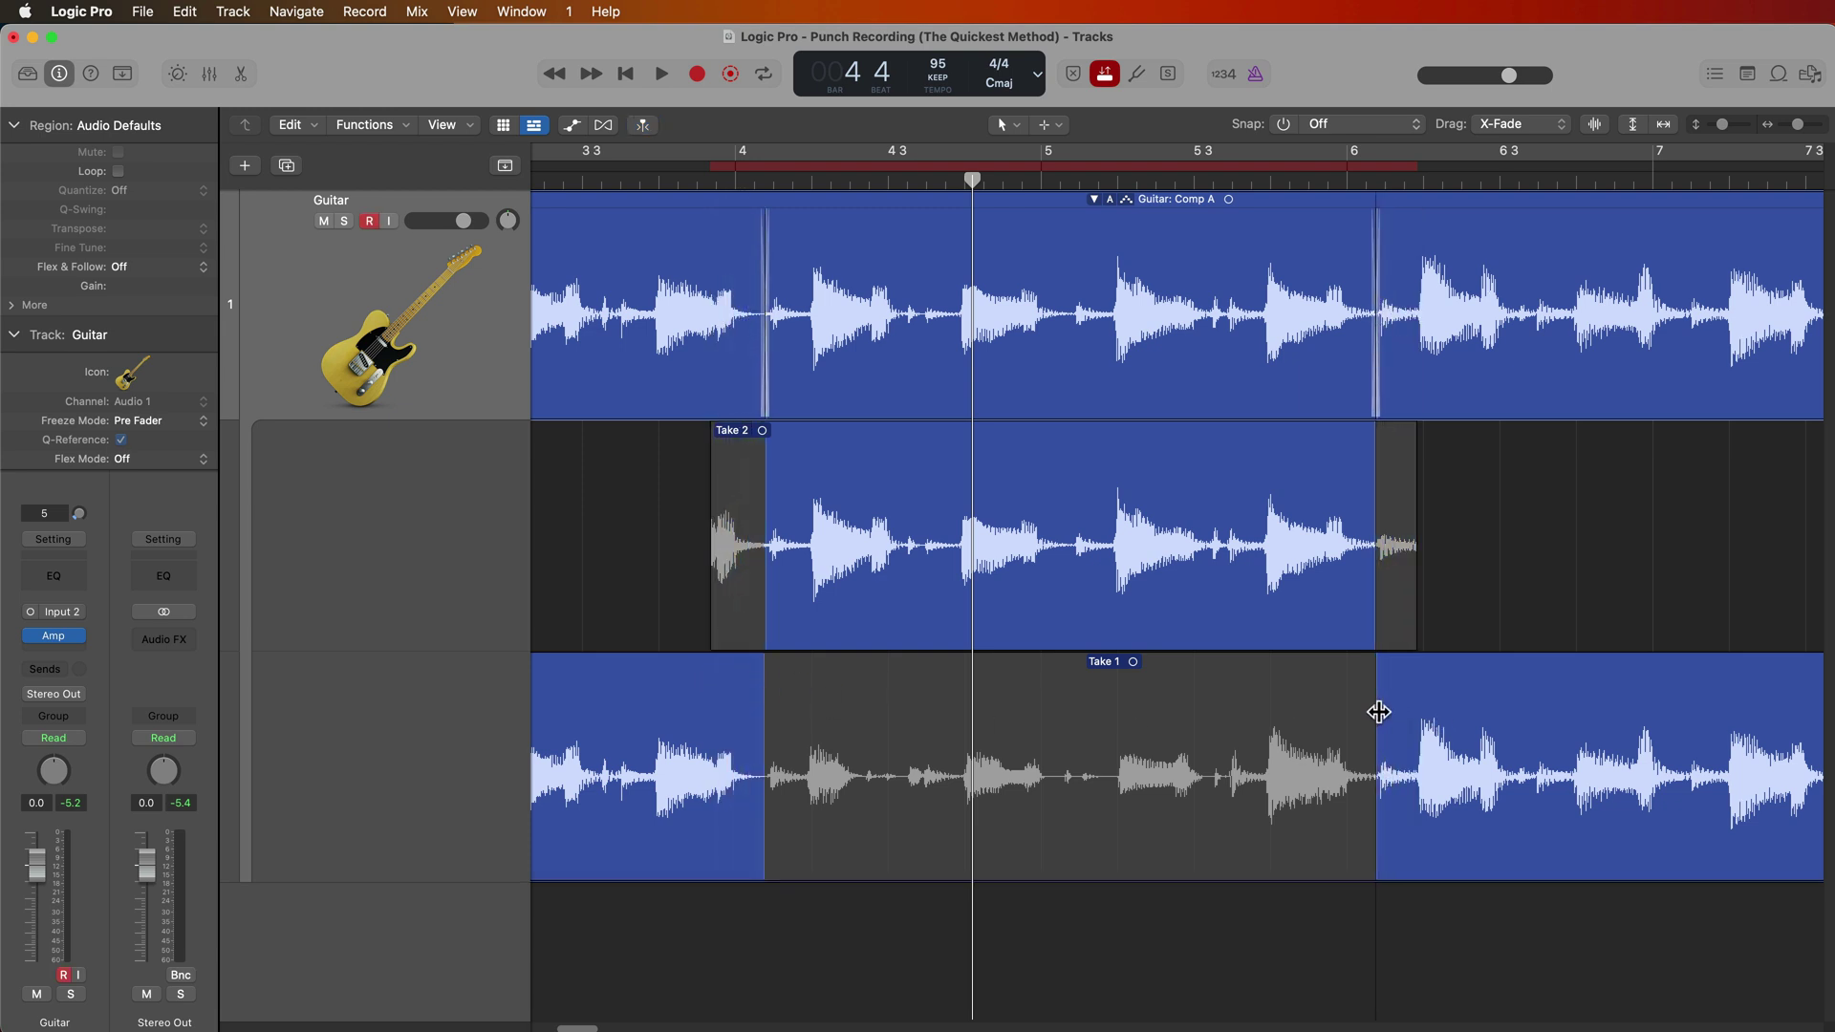
- Collapse the take folder into the Comp A region, turn Autopunch off, and zoom to fit
left_click(1053, 200)
left_click(1094, 199)
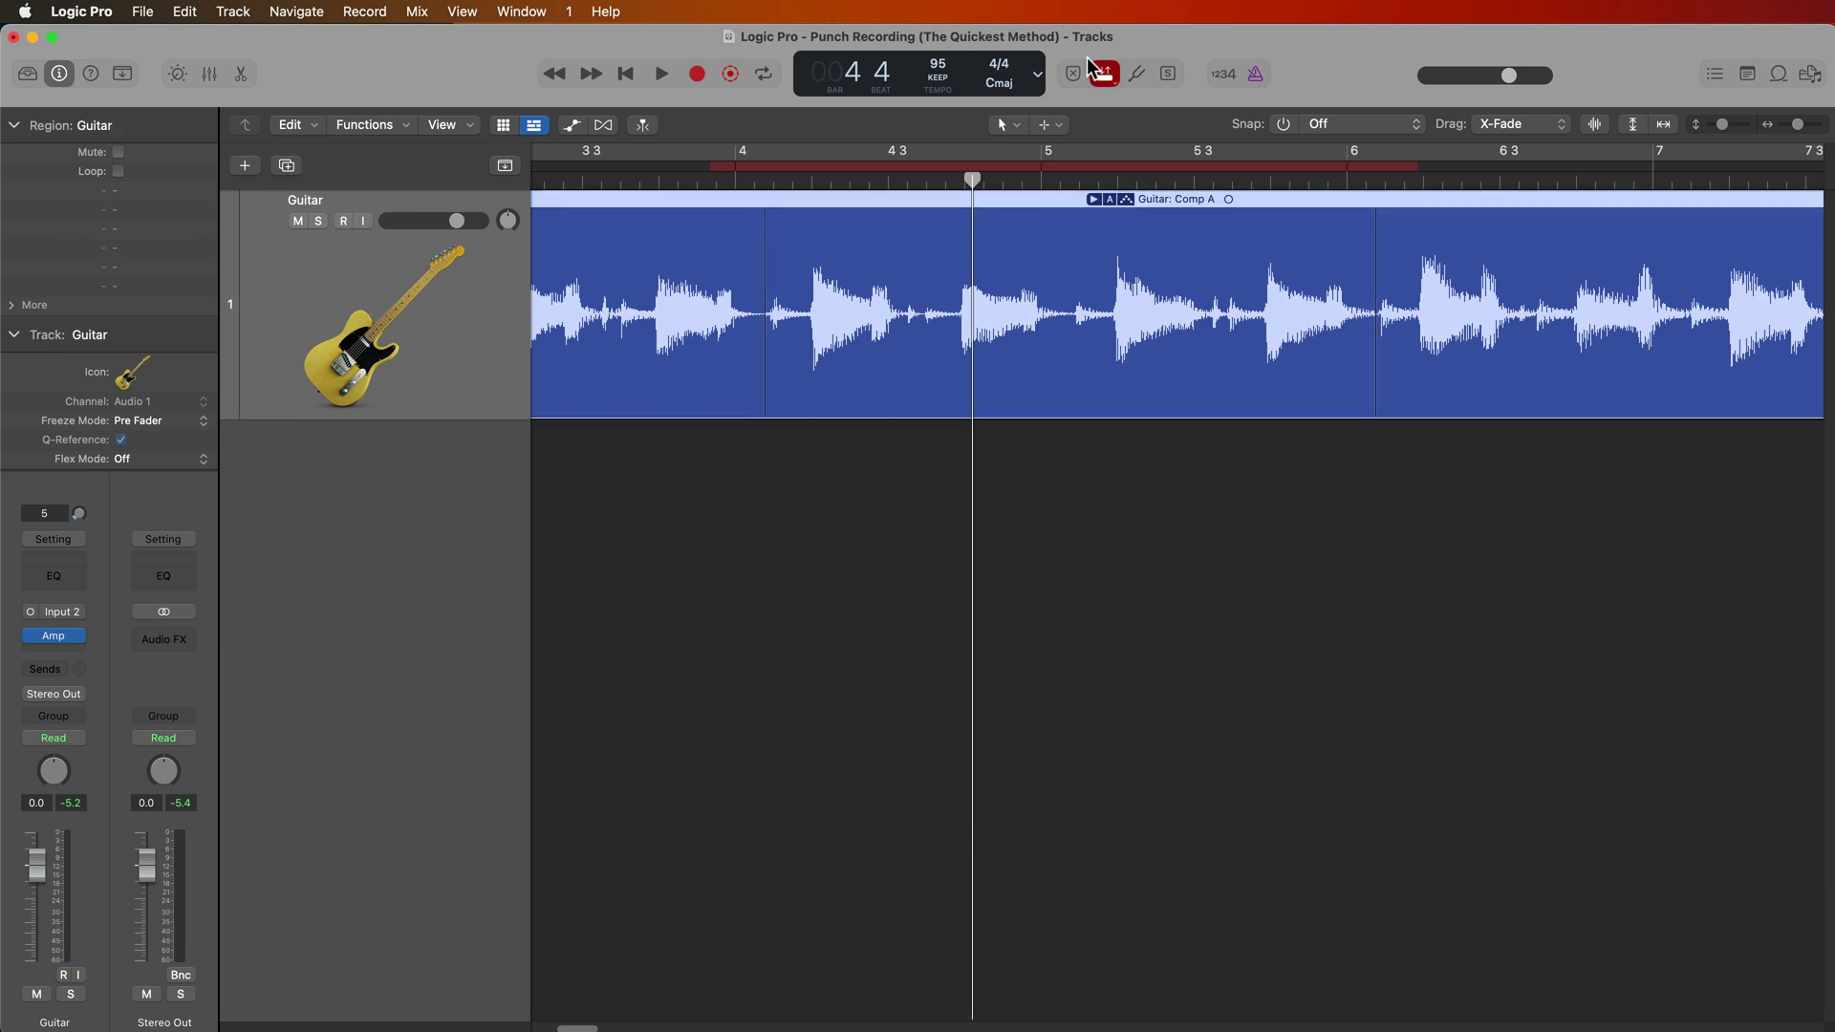
left_click(1105, 74)
key("z")
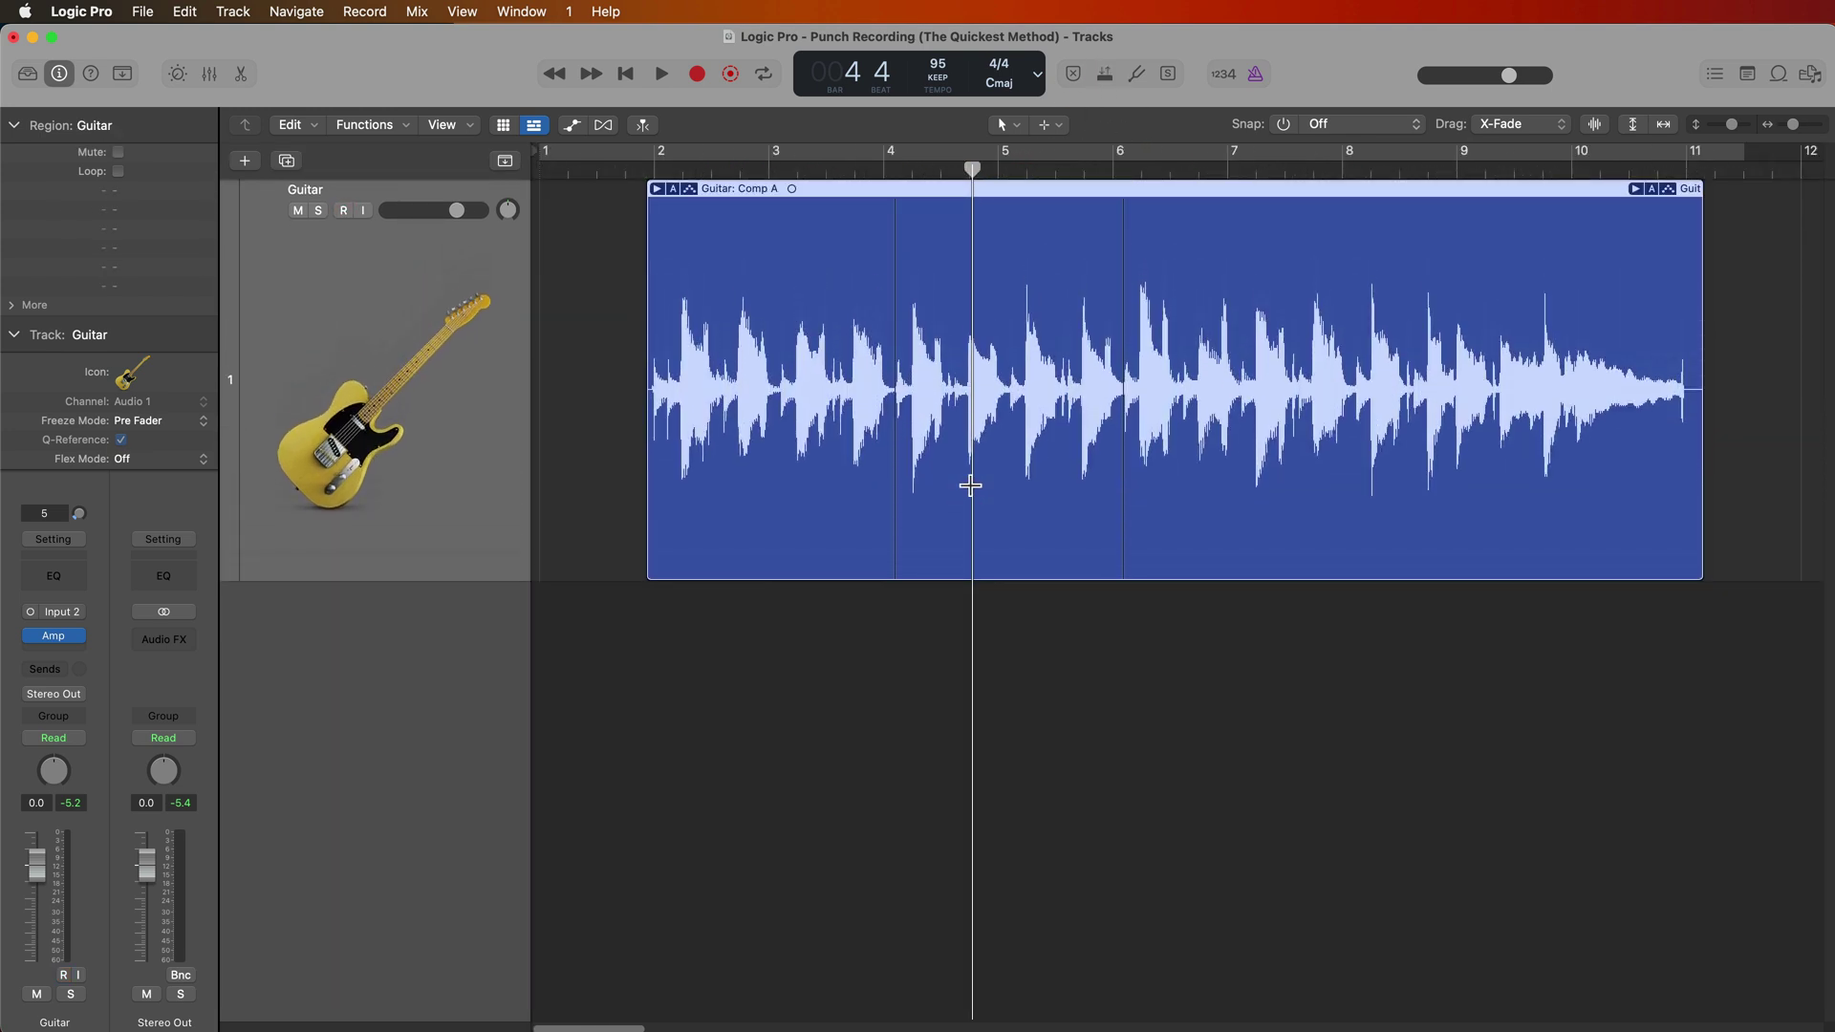
- Turn on Cycle from just before bar 2 to near bar 7, and marquee bars 3–5 of Comp A
left_click_drag(756, 218, 1003, 234)
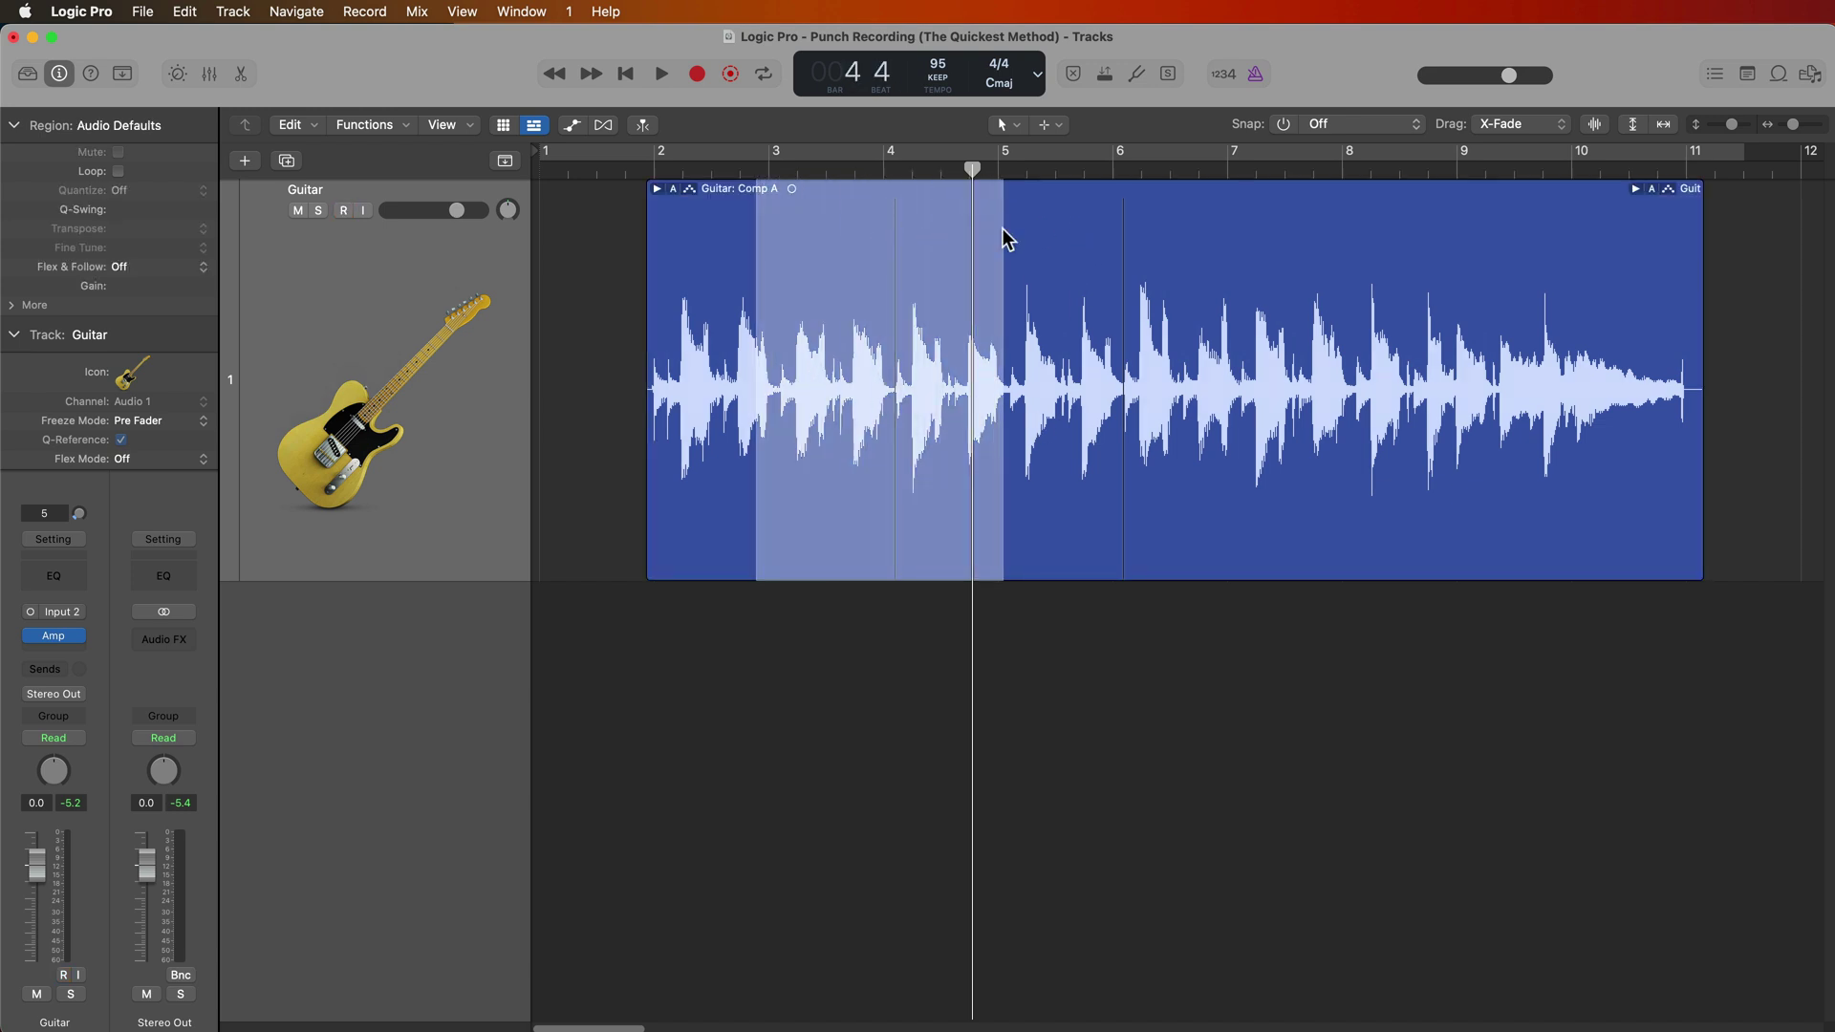
key("c")
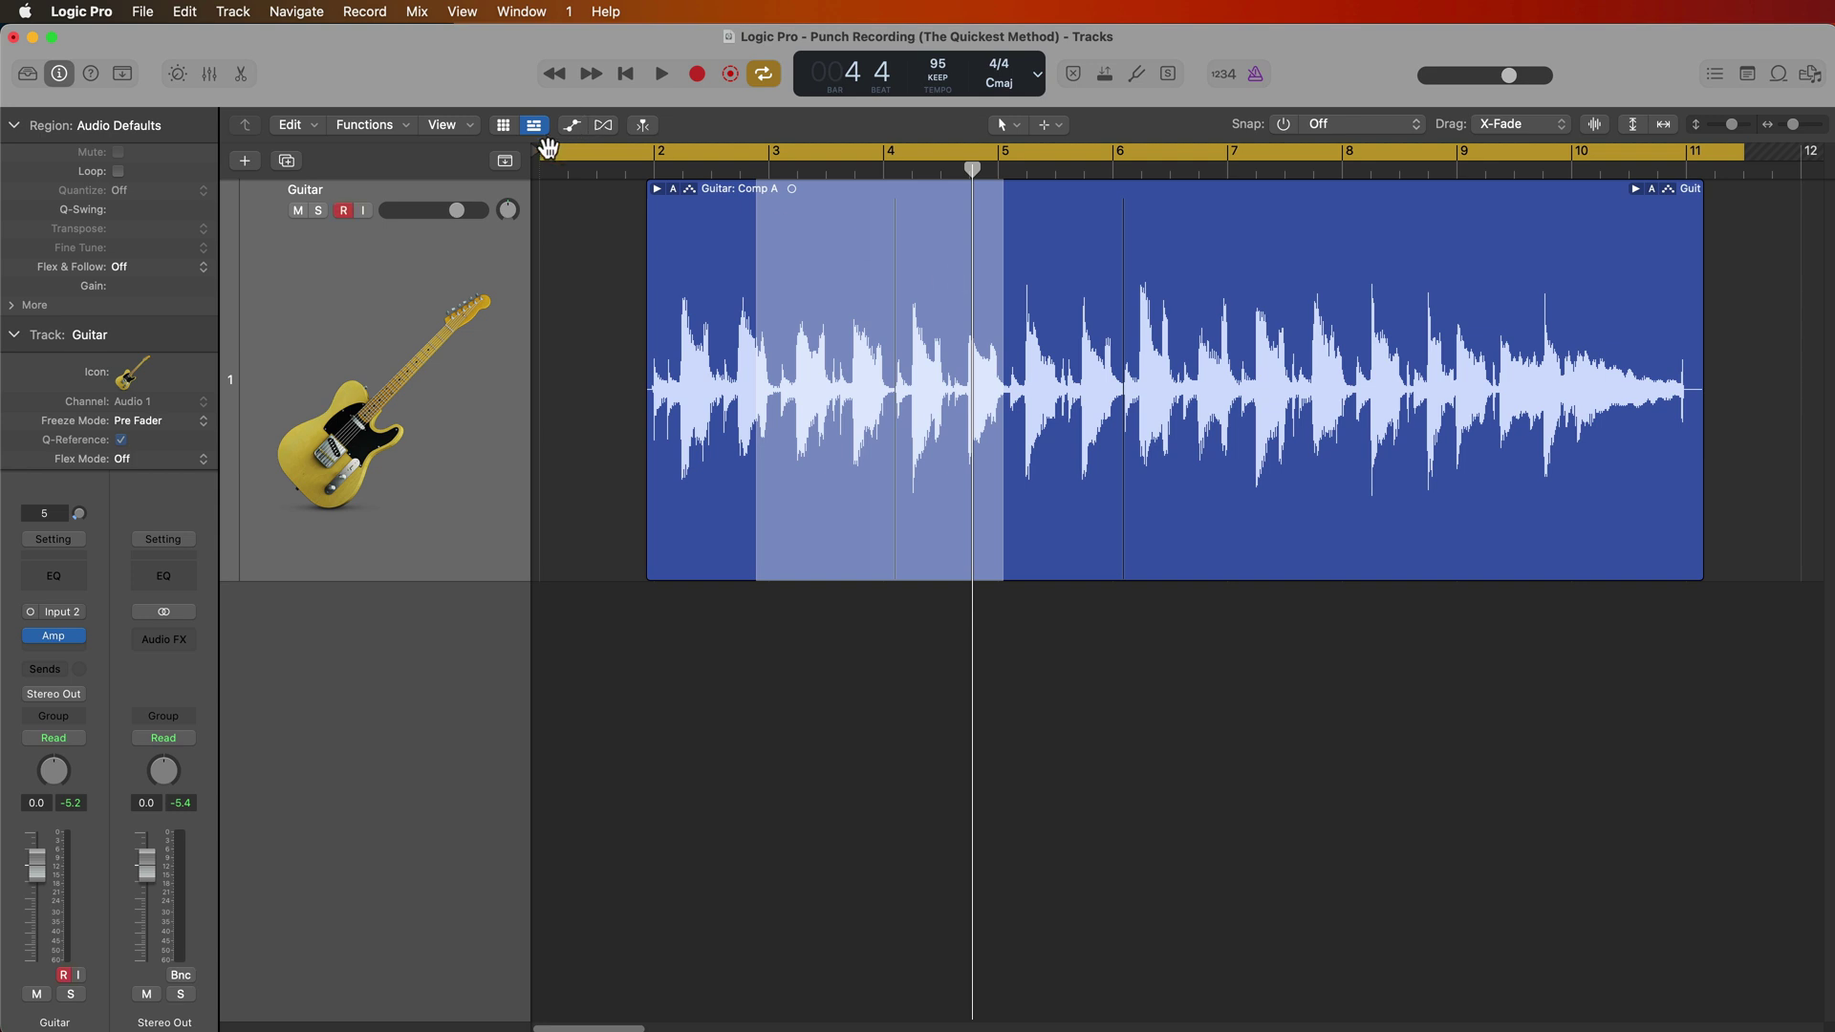
left_click_drag(542, 153, 638, 154)
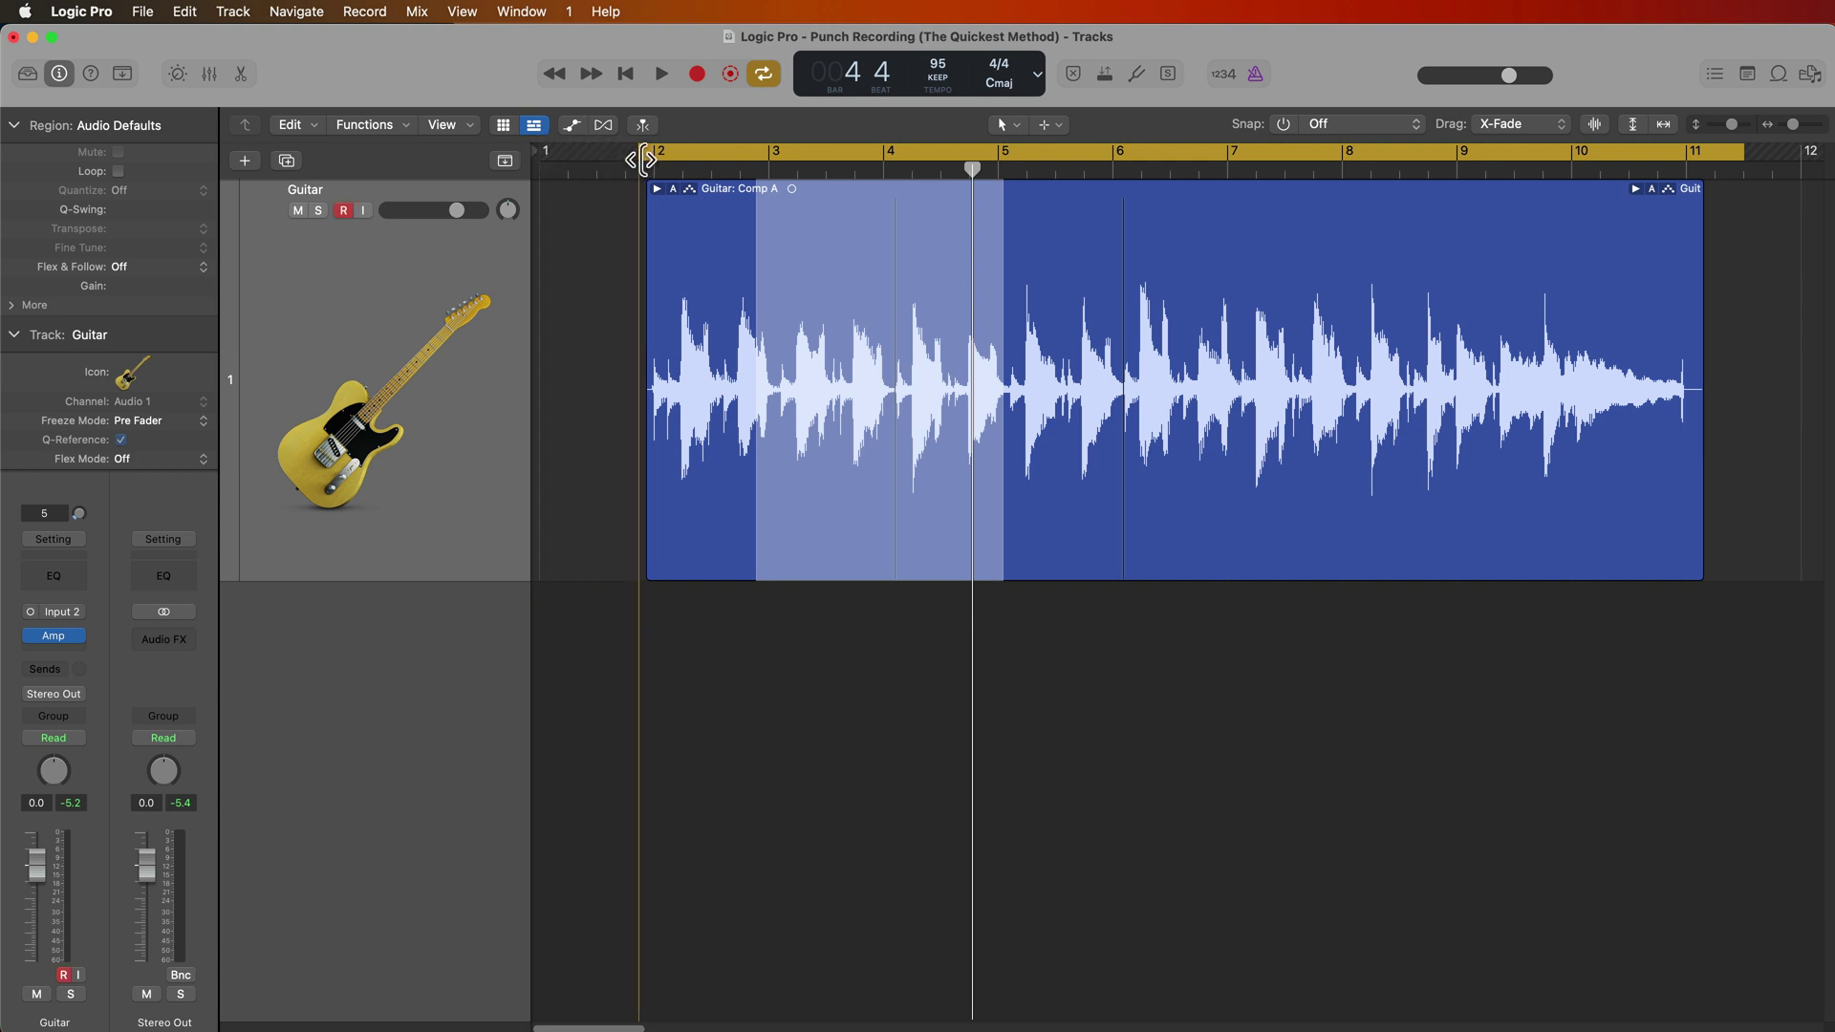
left_click_drag(1735, 155, 1298, 176)
left_click(834, 722)
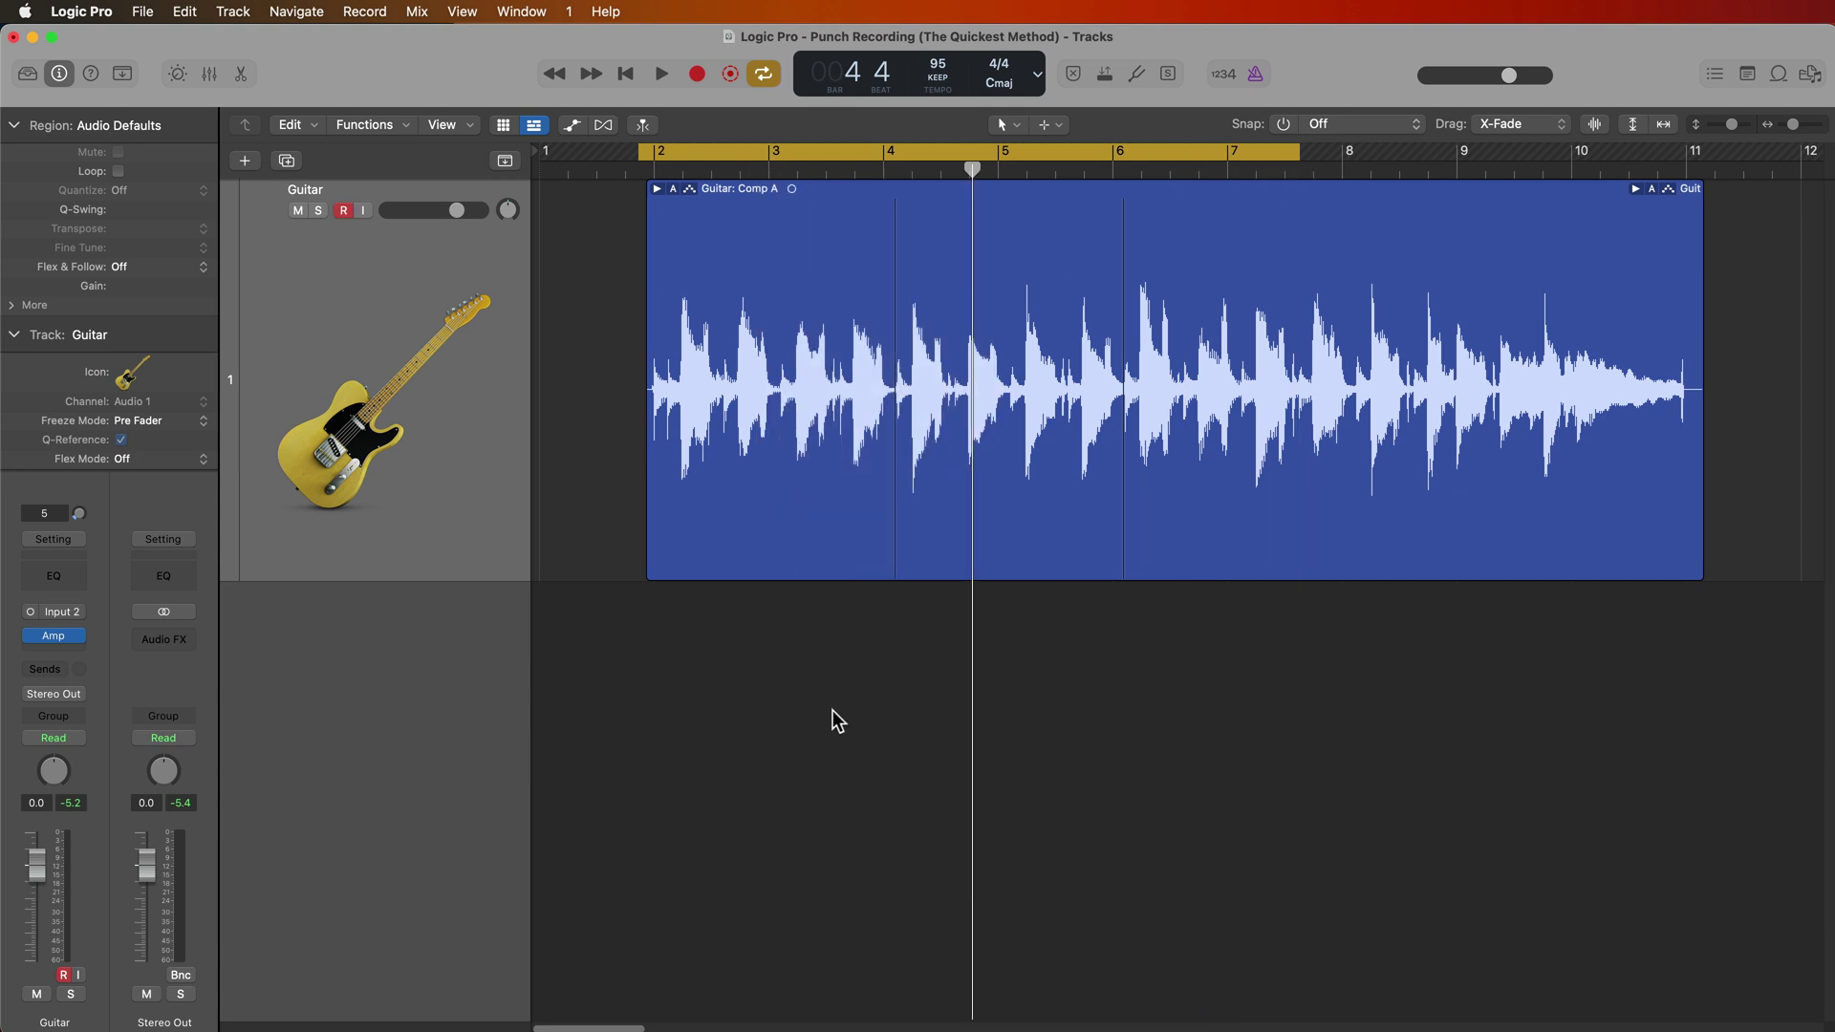
left_click_drag(758, 211, 1013, 316)
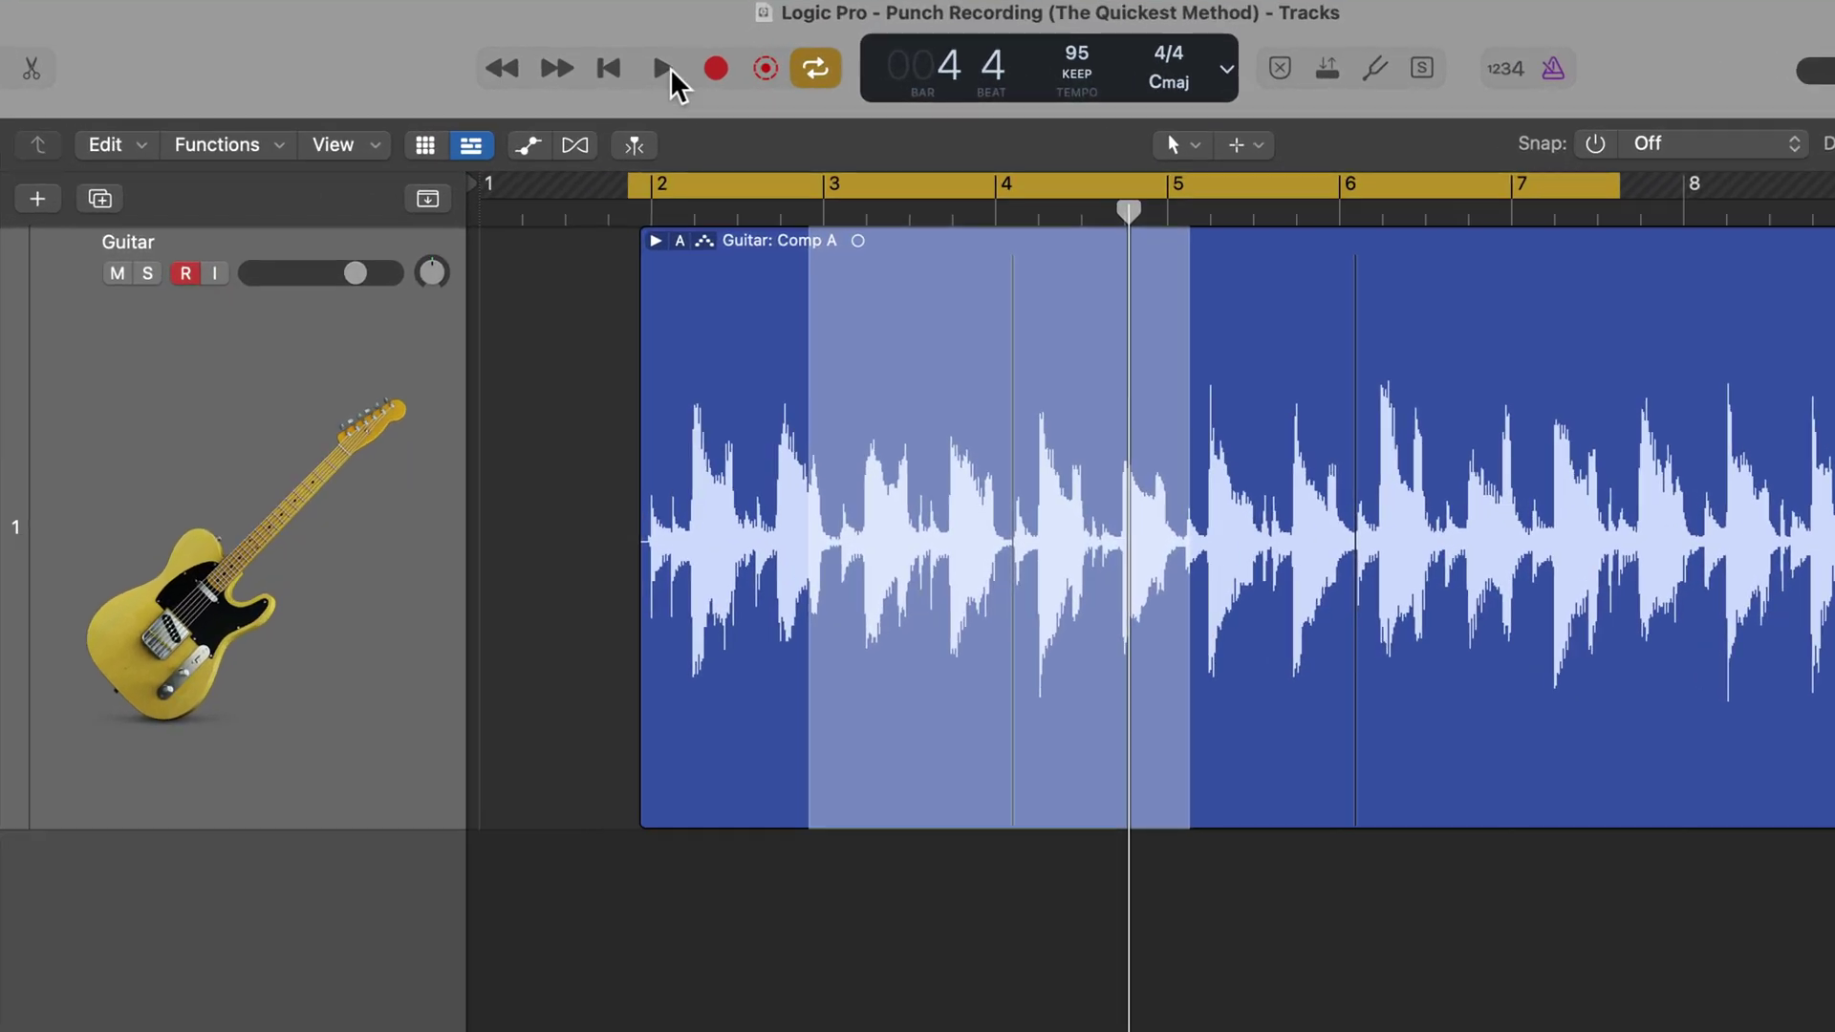
- Set playback to Play From Cycle, then punch-record a new guitar take over bars 3–5
right_click(674, 79)
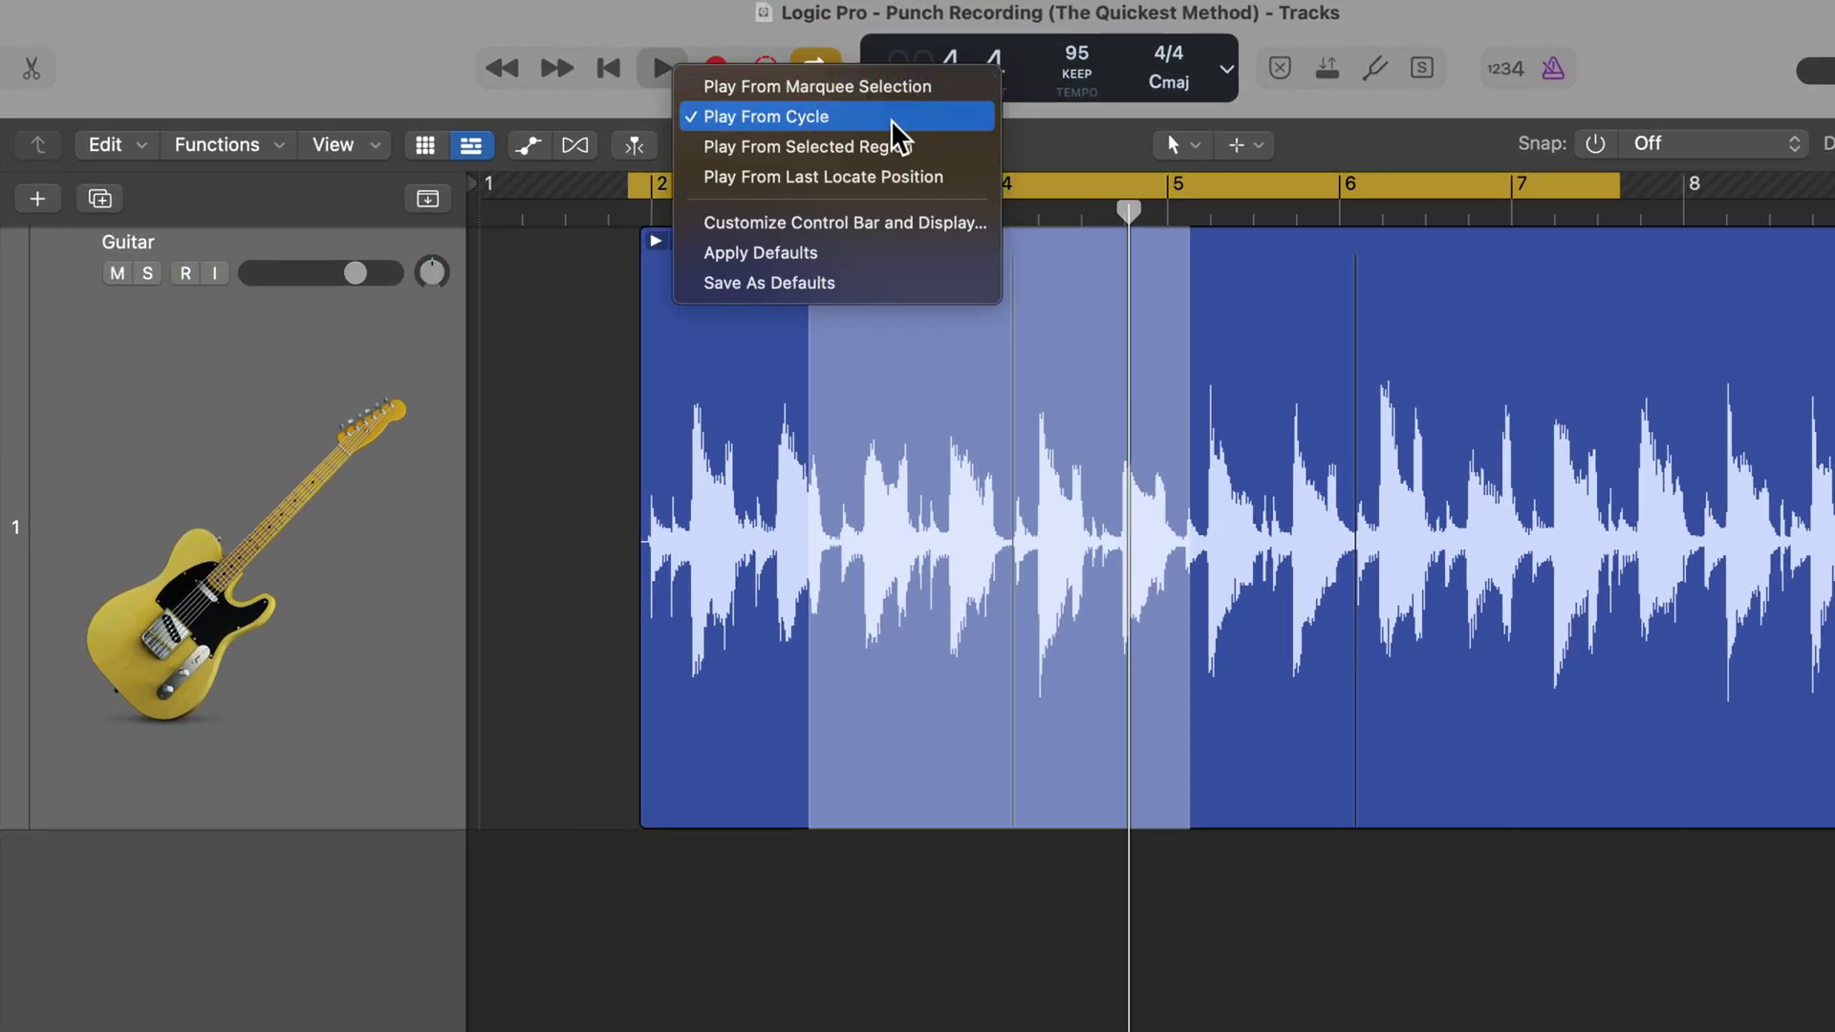
left_click(553, 303)
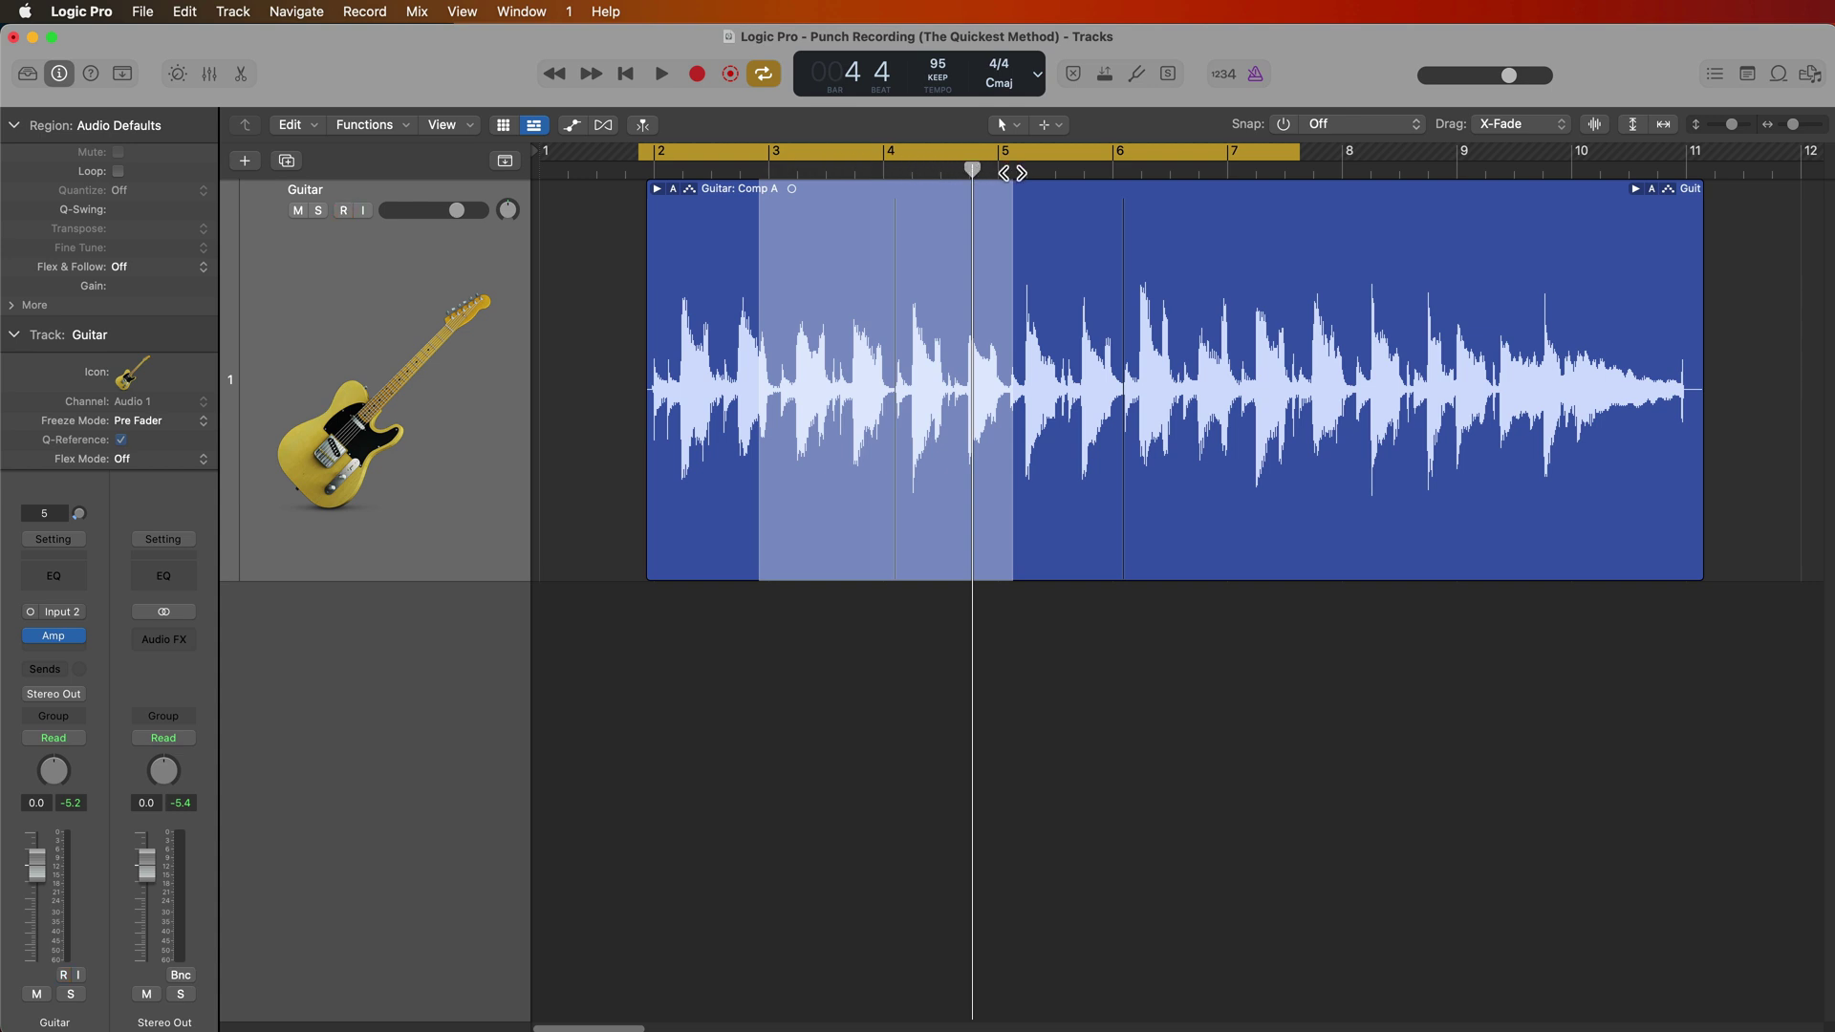
left_click_drag(1014, 173, 1012, 170)
key("r")
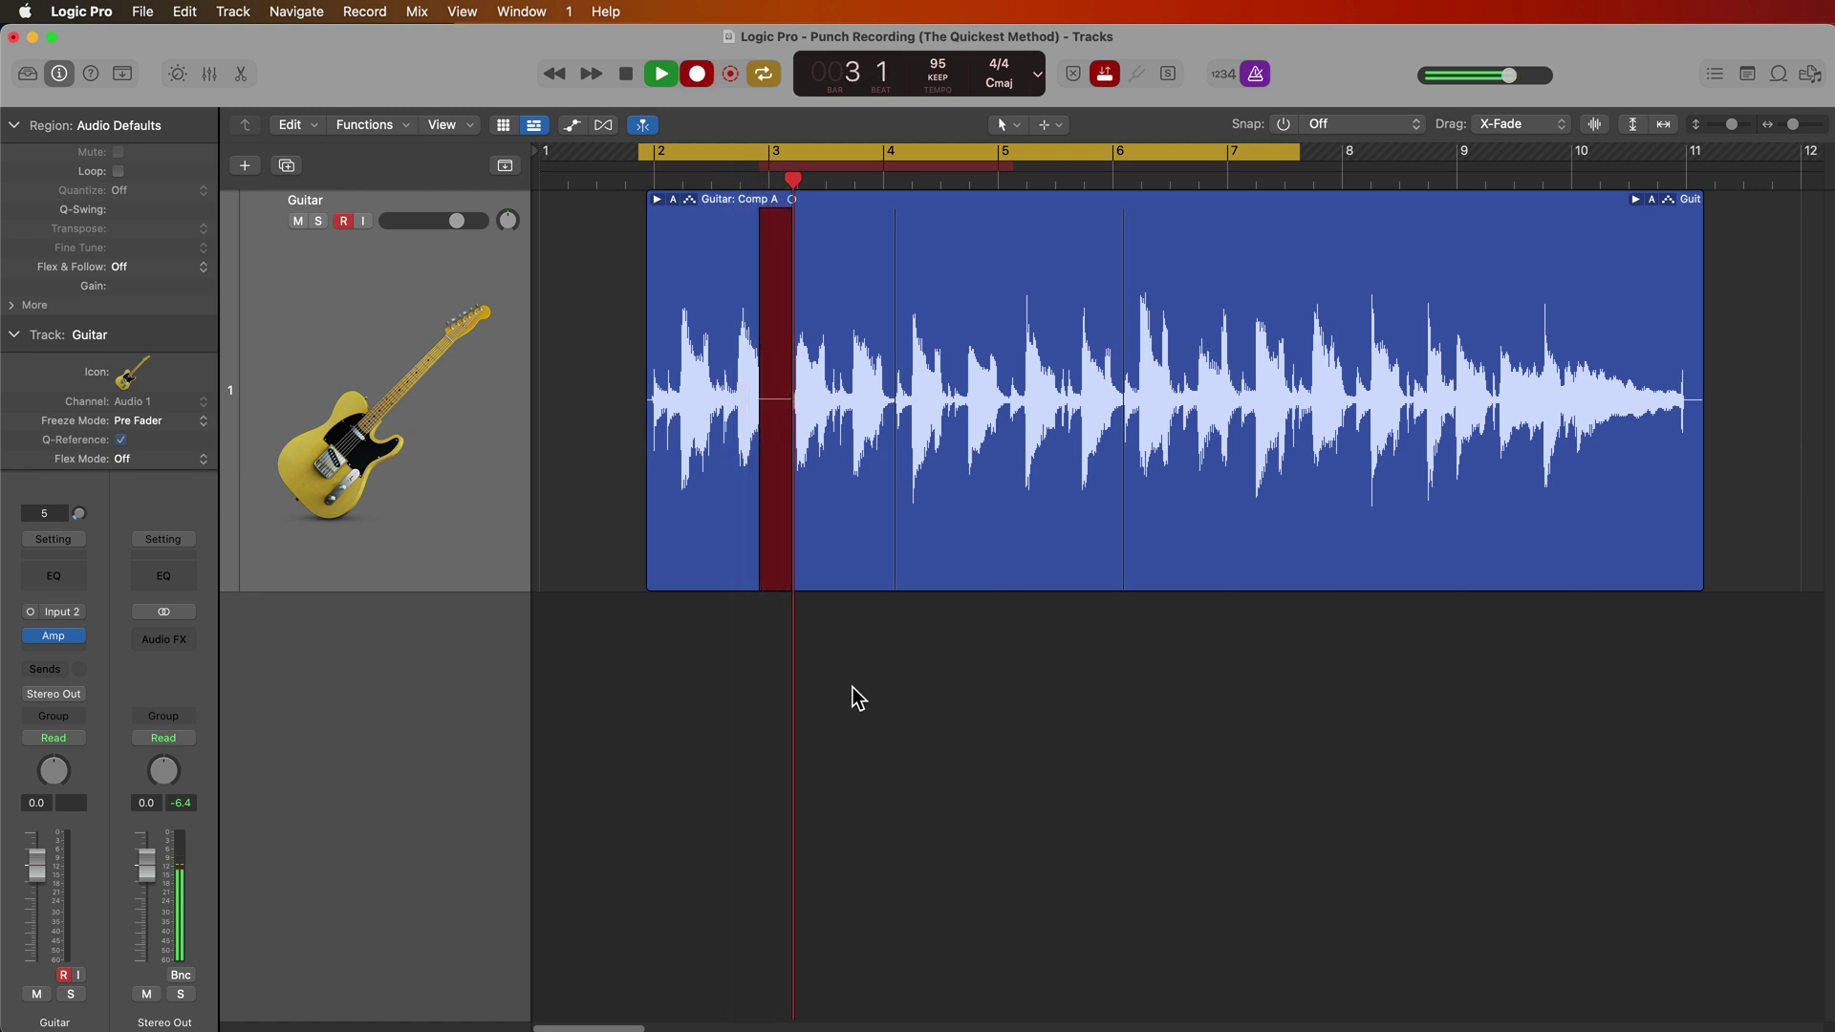
key("space")
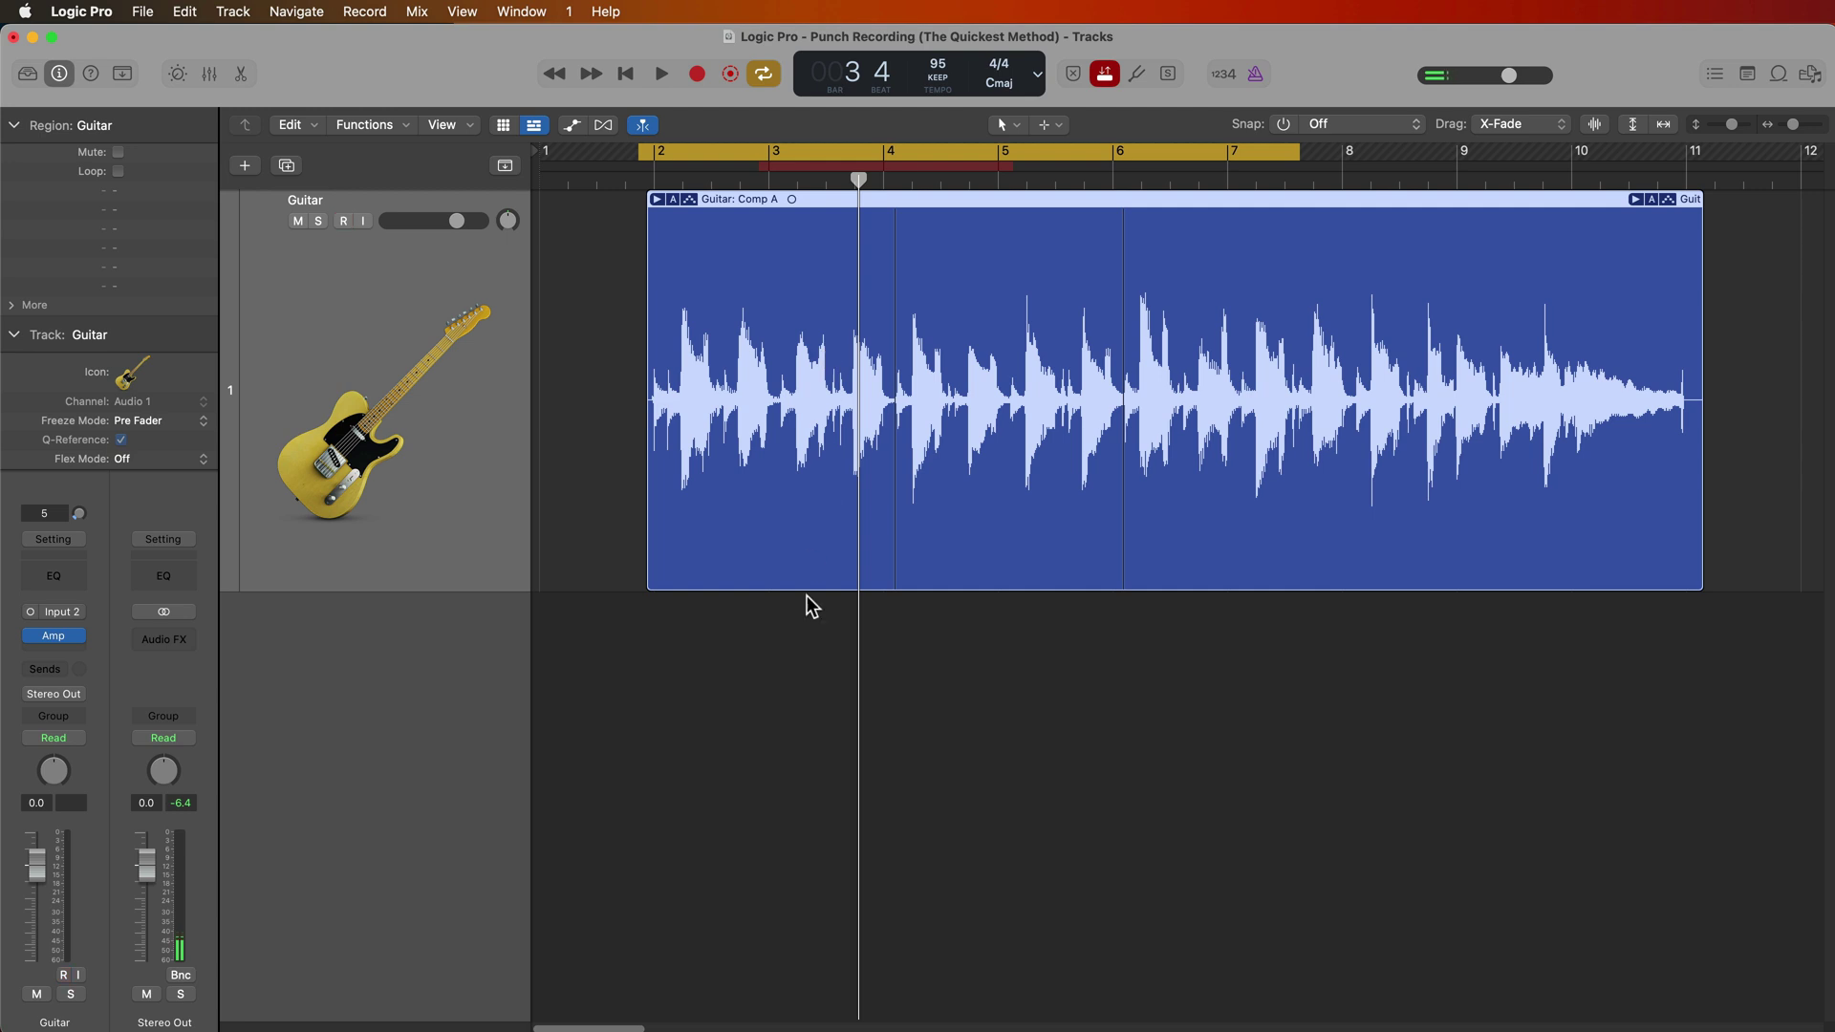
- Deselect Comp A and turn off Autopunch, clearing the bars 3–5 punch range
left_click(822, 723)
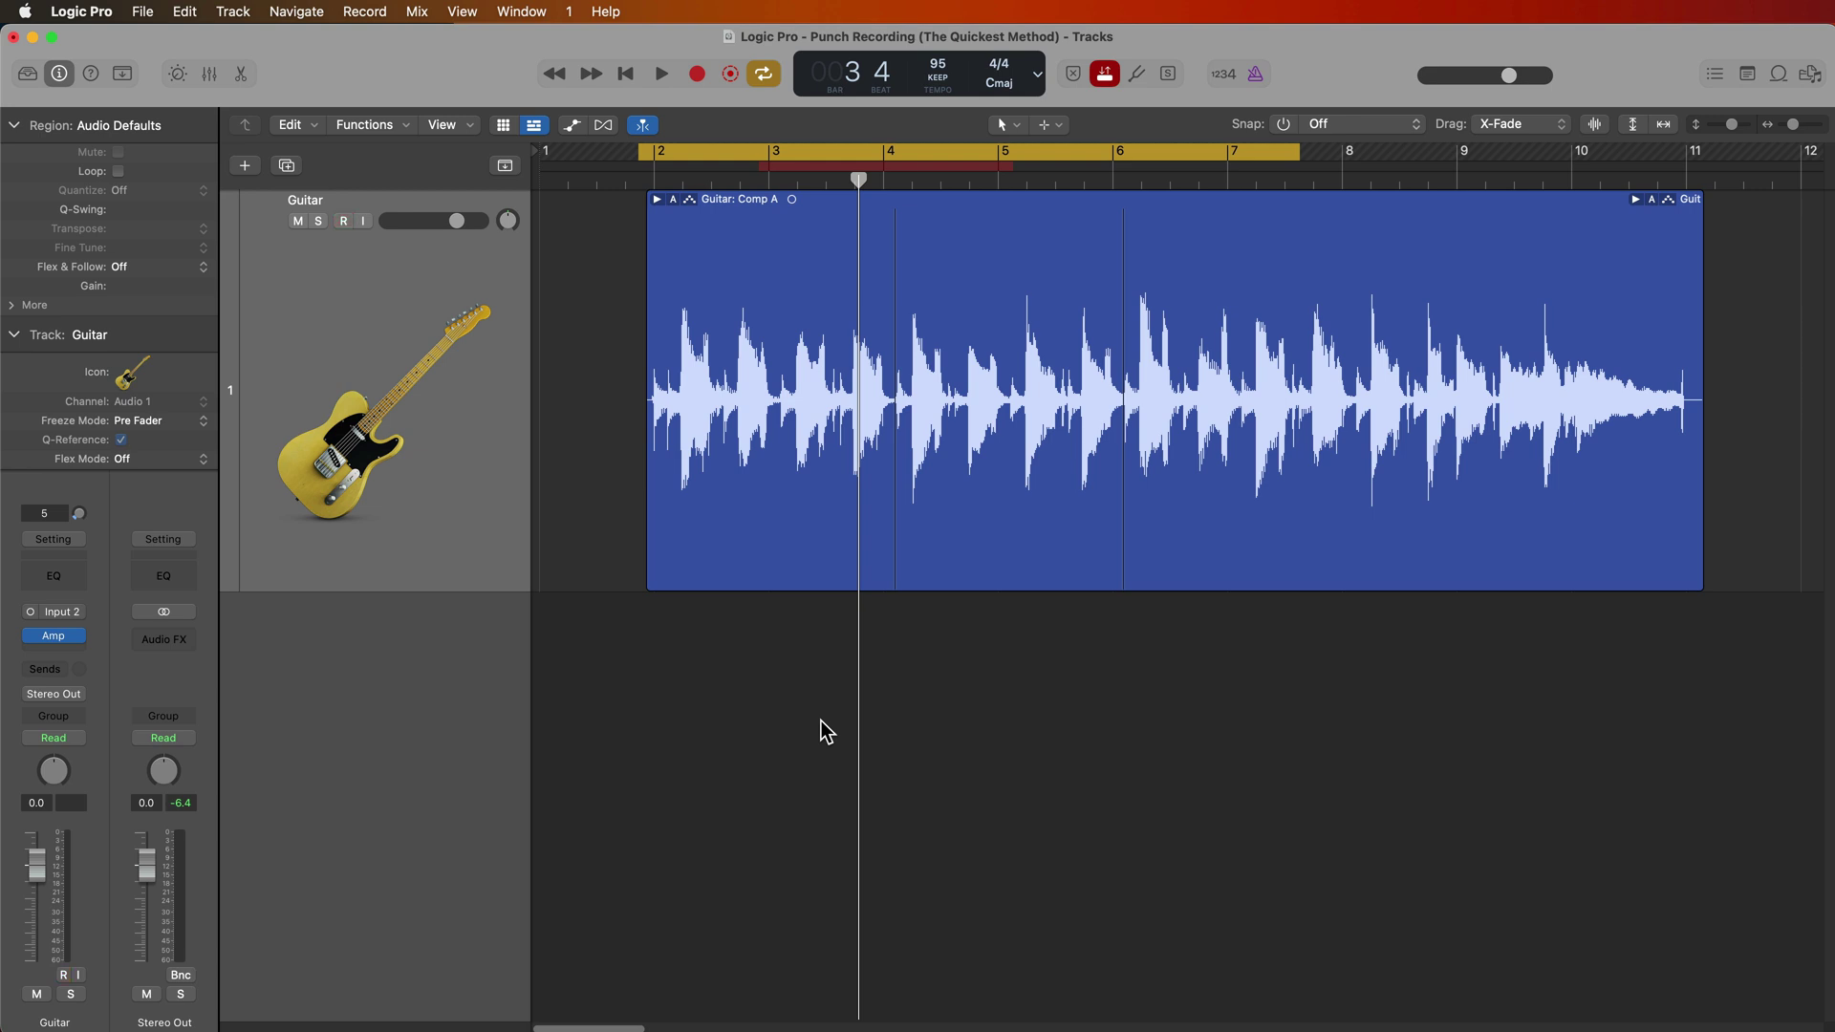
key("super+alt+p")
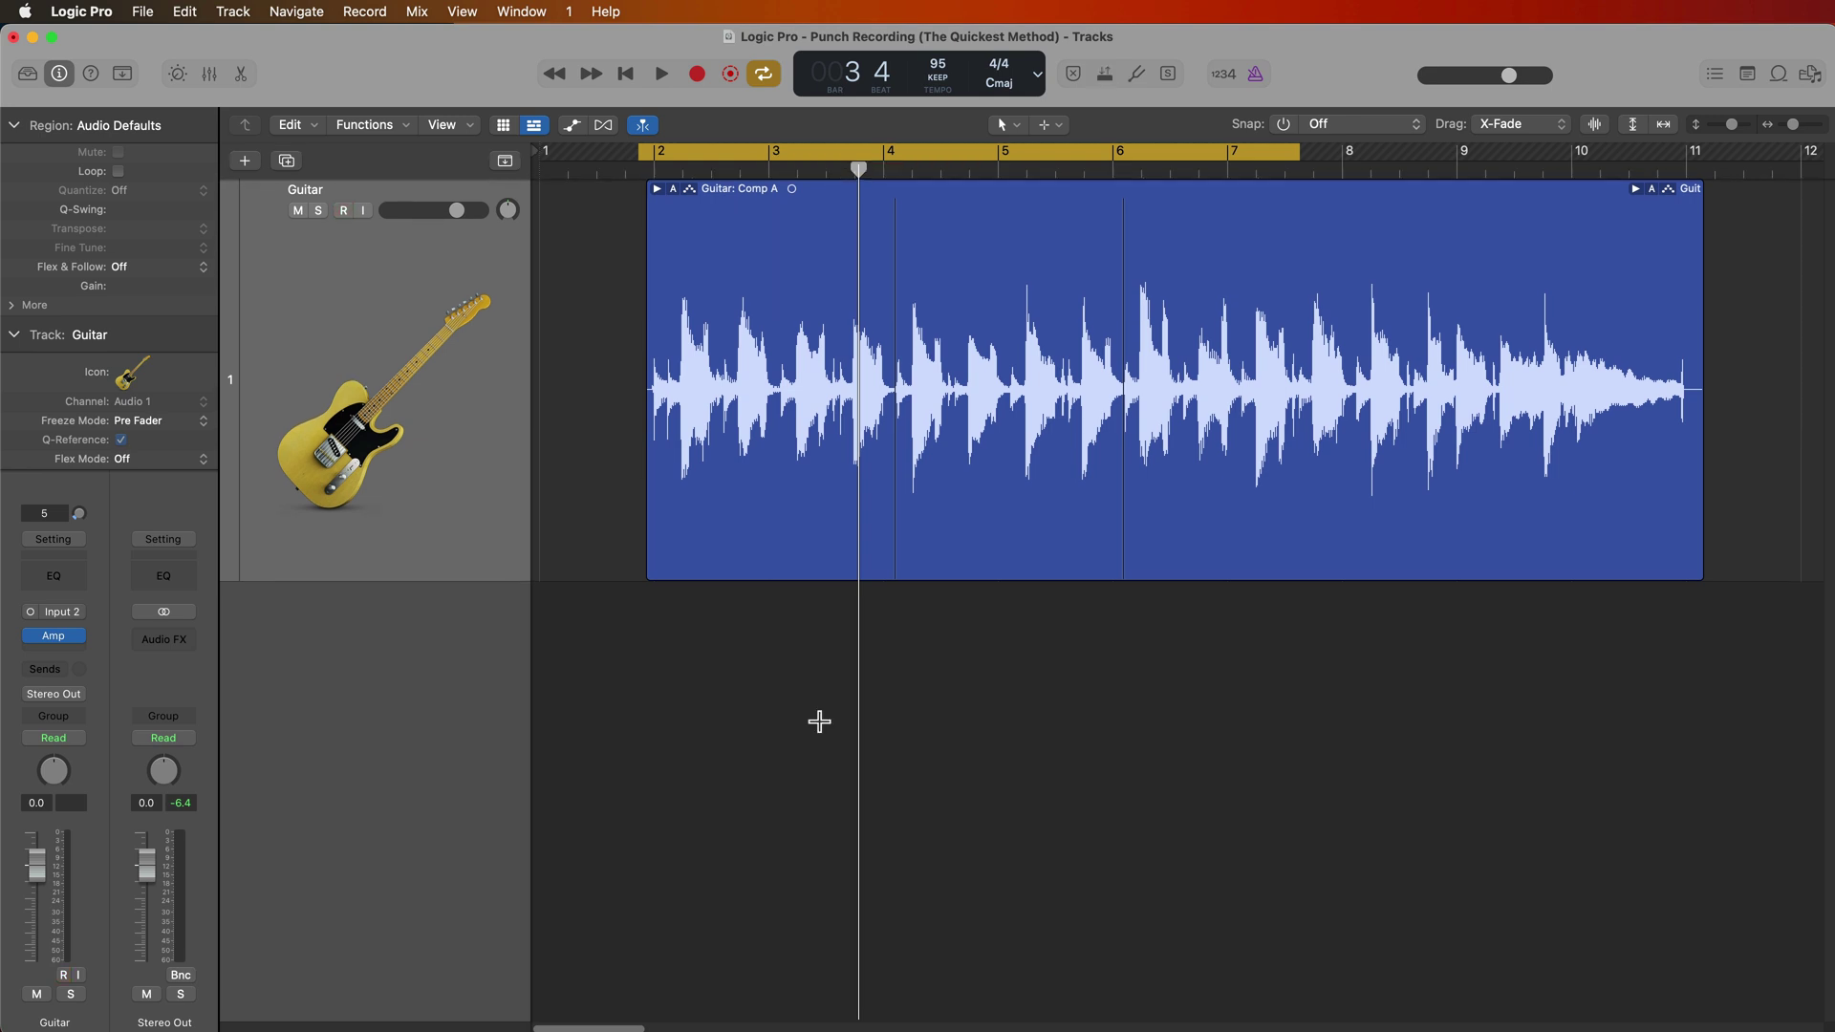